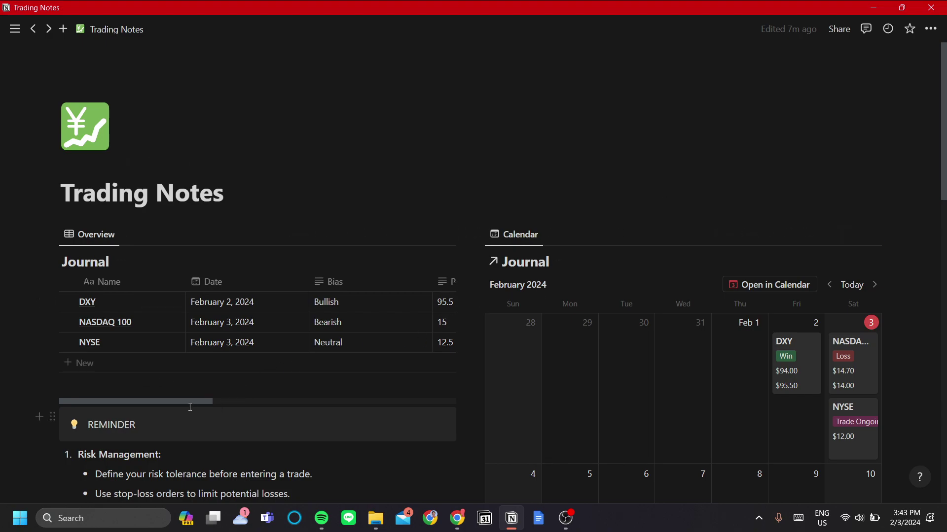
Step: Select and deselect blocks, then scroll through the current page to review its content
{"action": "left_click_drag", "start_coordinate": [193, 402], "coordinate": [486, 157]}
{"action": "left_click", "coordinate": [486, 158]}
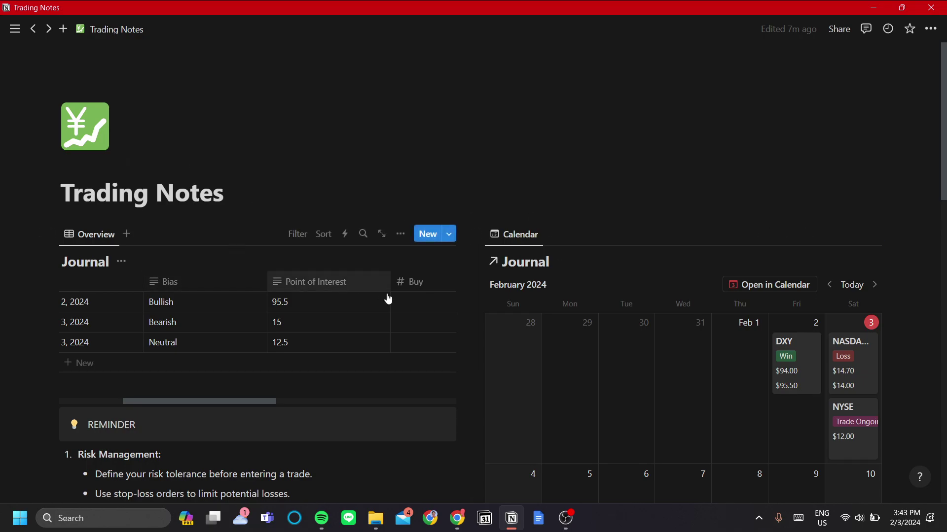
{"action": "scroll", "coordinate": [567, 338], "scroll_direction": "down", "scroll_amount": 3}
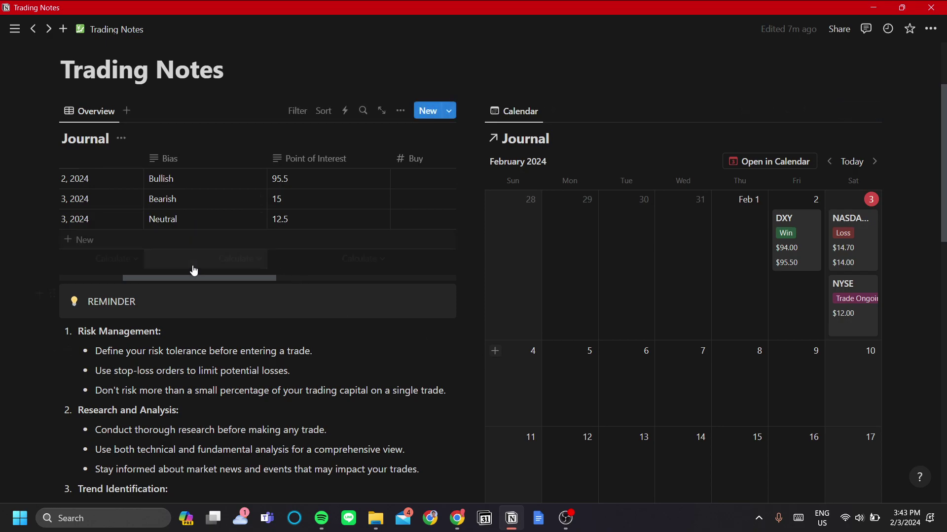
{"action": "scroll", "coordinate": [167, 275], "scroll_direction": "left", "scroll_amount": 3}
{"action": "scroll", "coordinate": [168, 275], "scroll_direction": "left", "scroll_amount": 2}
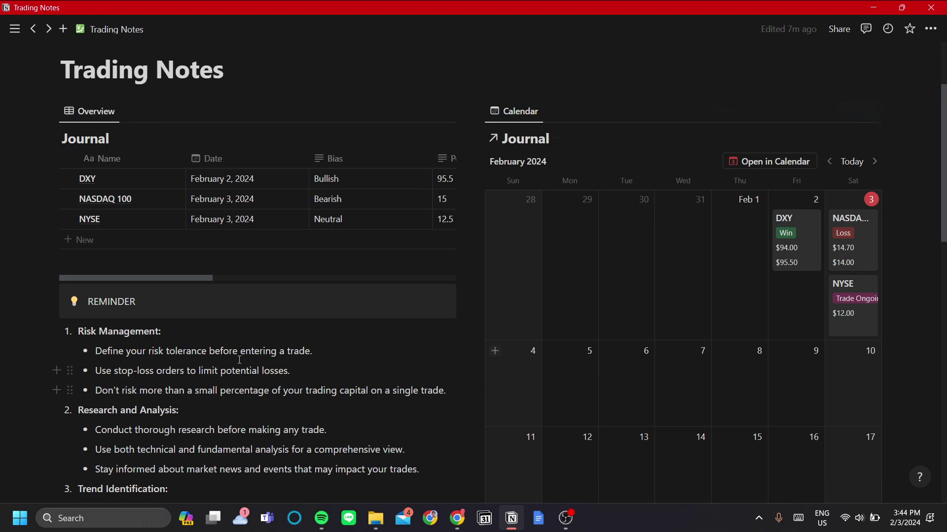
{"action": "scroll", "coordinate": [222, 353], "scroll_direction": "down", "scroll_amount": 1}
{"action": "scroll", "coordinate": [212, 240], "scroll_direction": "down", "scroll_amount": 3}
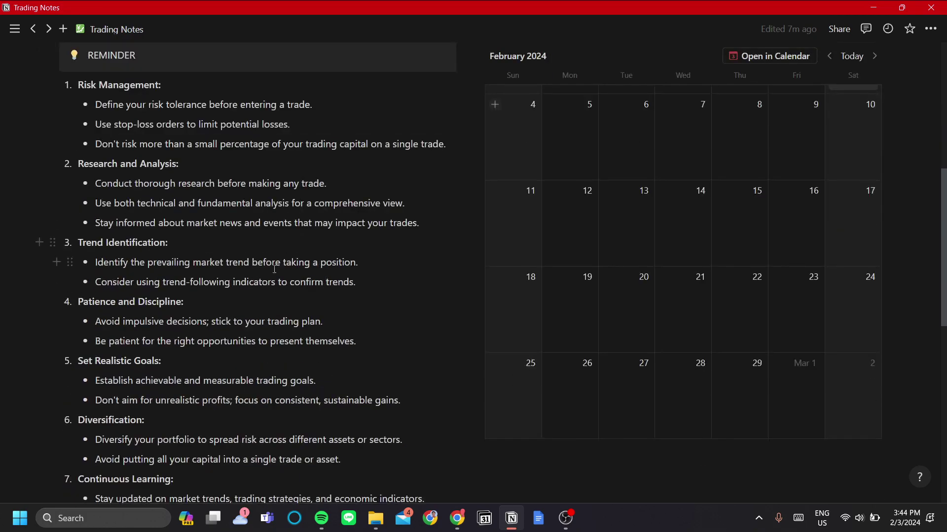
{"action": "scroll", "coordinate": [221, 238], "scroll_direction": "down", "scroll_amount": 3}
{"action": "scroll", "coordinate": [228, 237], "scroll_direction": "up", "scroll_amount": 3}
{"action": "scroll", "coordinate": [228, 237], "scroll_direction": "up", "scroll_amount": 6}
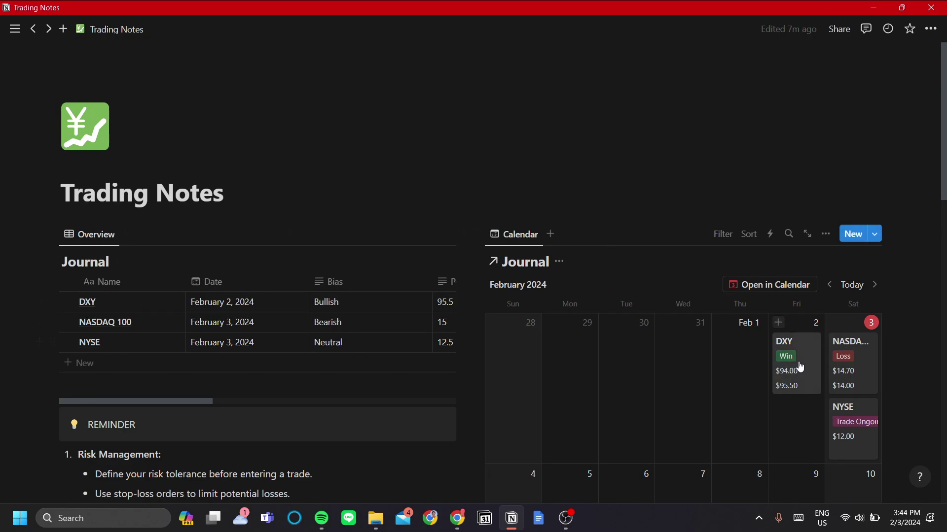
{"action": "scroll", "coordinate": [687, 333], "scroll_direction": "down", "scroll_amount": 1}
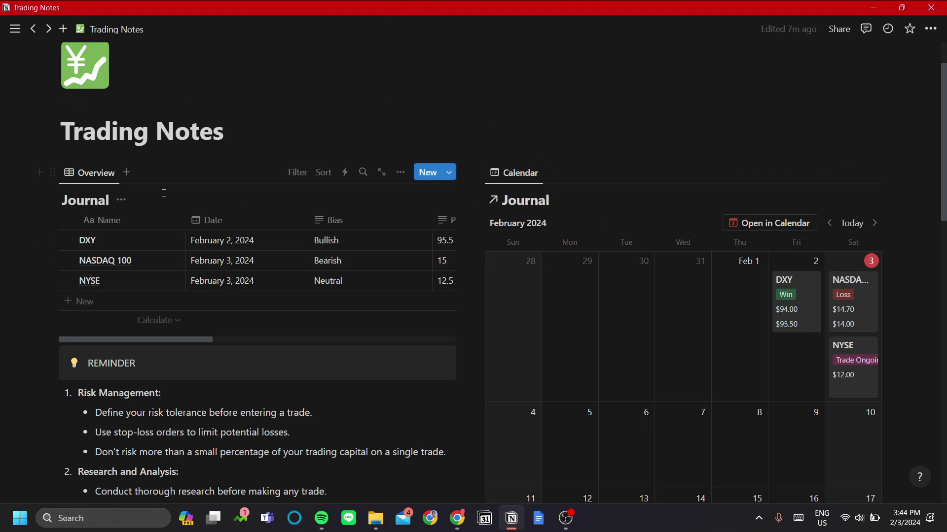
Step: Create a new blank page titled 'Trading Notes'
{"action": "mouse_move", "coordinate": [15, 28]}
{"action": "left_click", "coordinate": [127, 213]}
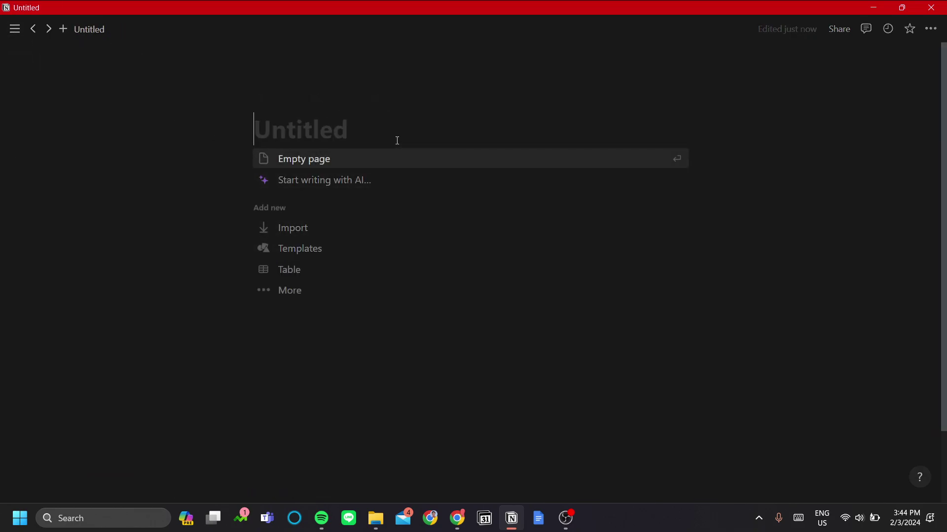
{"action": "type", "text": "Trading Notes"}
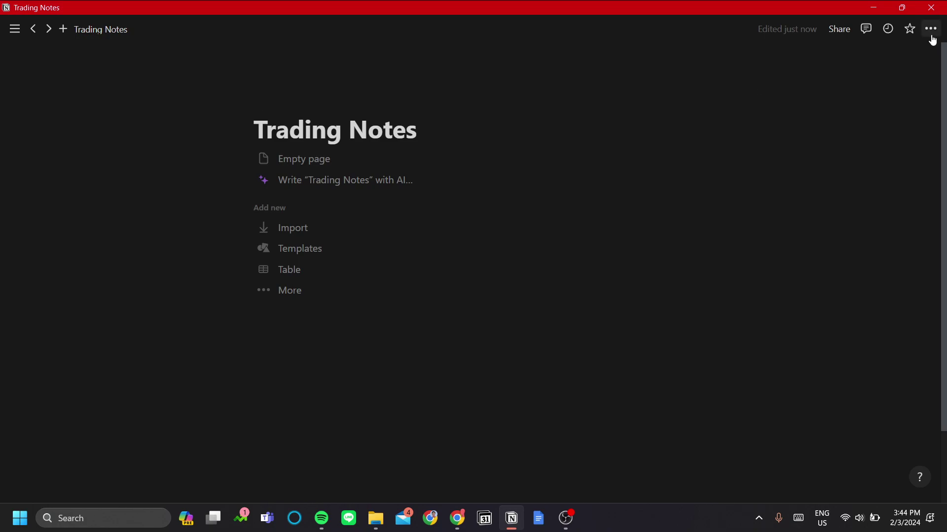
{"action": "key", "text": "Down"}
{"action": "key", "text": "Down"}
{"action": "key", "text": "Down"}
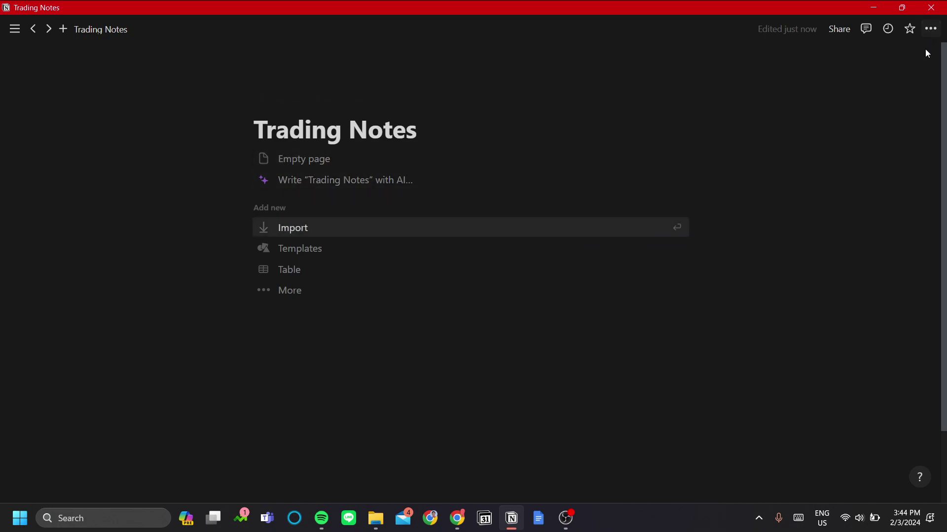
Step: Switch the Trading Notes page to Full width
{"action": "left_click", "coordinate": [931, 29]}
{"action": "left_click", "coordinate": [735, 110]}
{"action": "left_click", "coordinate": [938, 34]}
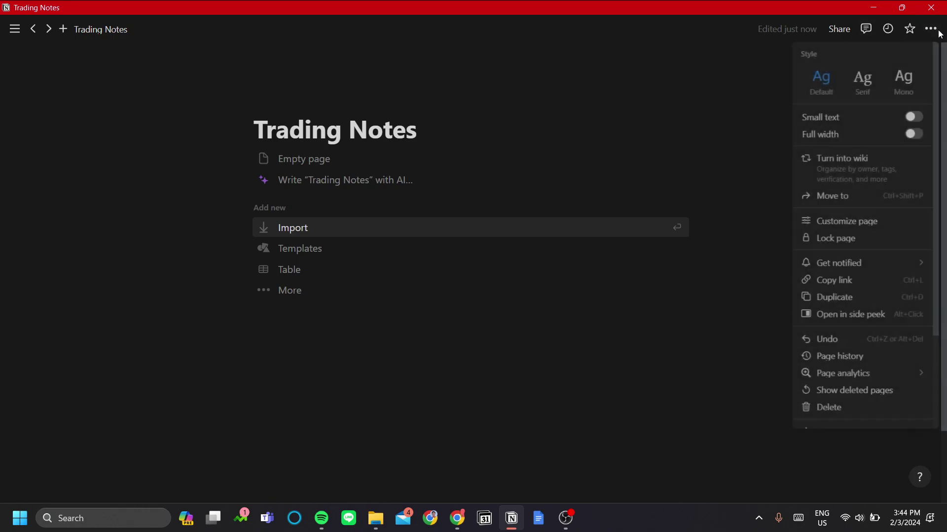
{"action": "left_click", "coordinate": [916, 134]}
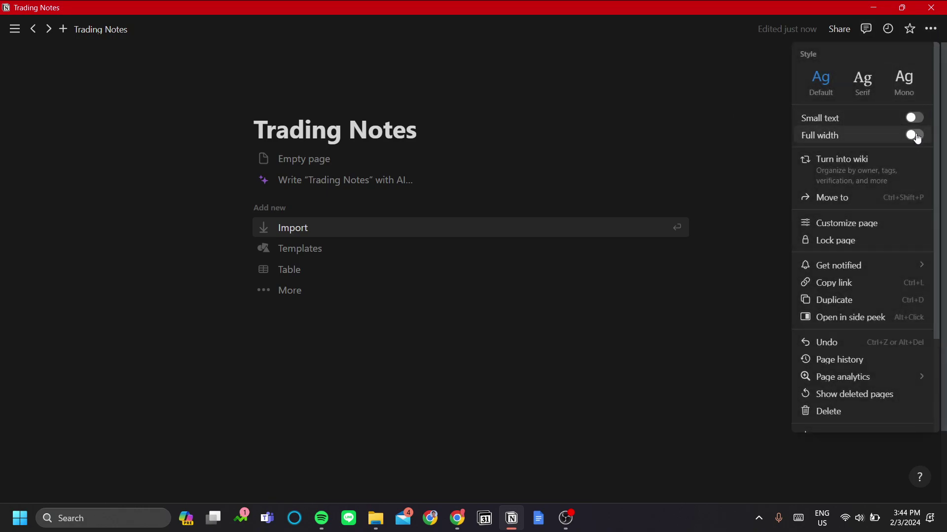
{"action": "left_click", "coordinate": [434, 107]}
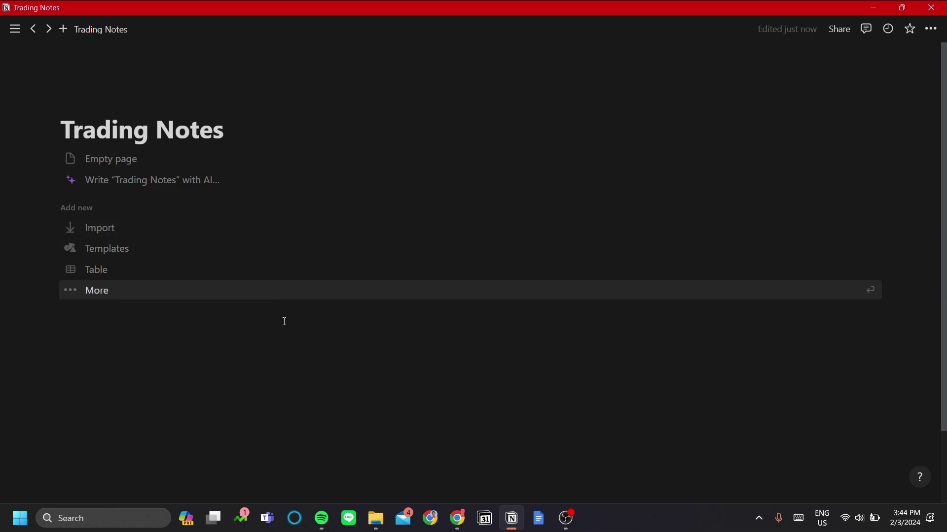
Step: Insert a Table view with a new database on the empty page and name it 'Journal'
{"action": "left_click", "coordinate": [285, 346]}
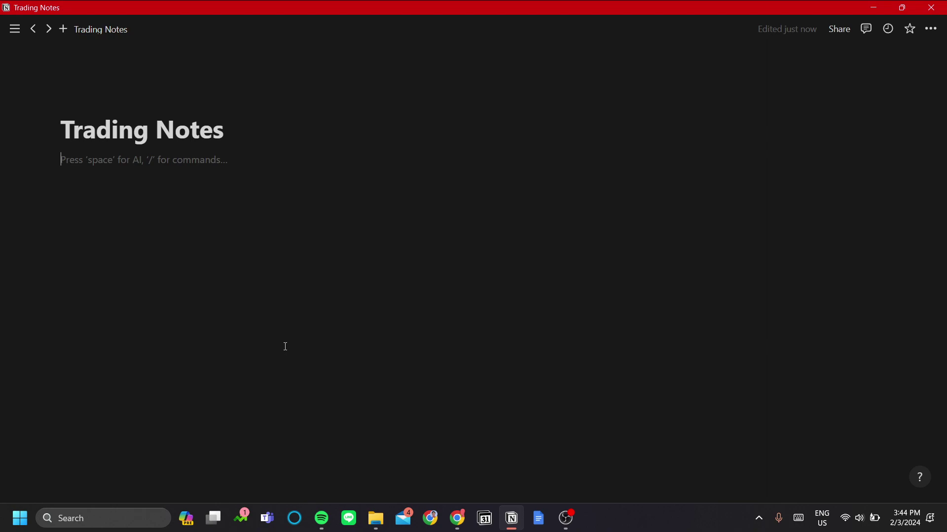
{"action": "type", "text": "/"}
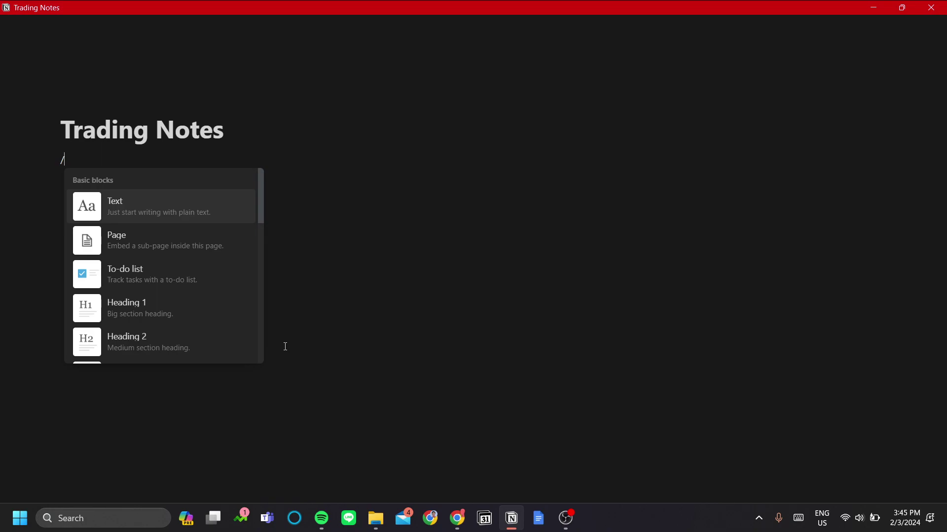
{"action": "type", "text": "view"}
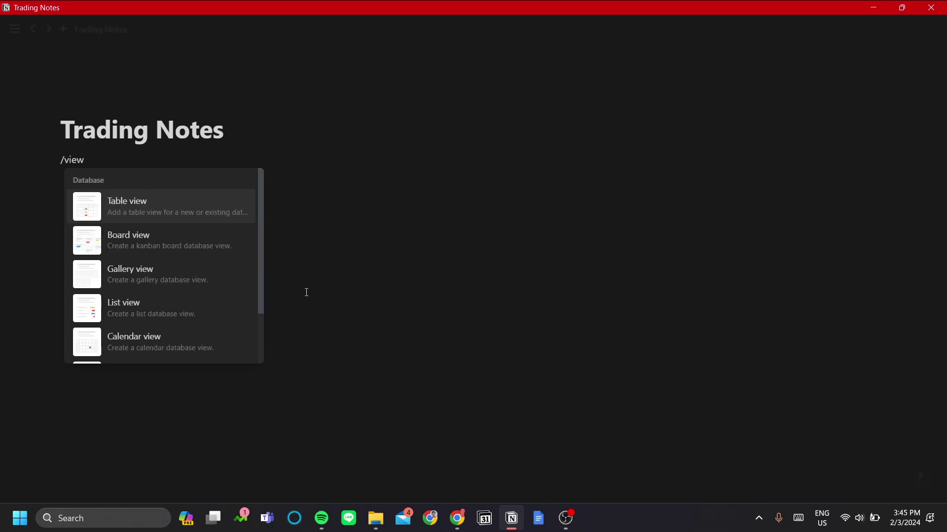
{"action": "scroll", "coordinate": [191, 253], "scroll_direction": "down", "scroll_amount": 2}
{"action": "scroll", "coordinate": [135, 253], "scroll_direction": "up", "scroll_amount": 2}
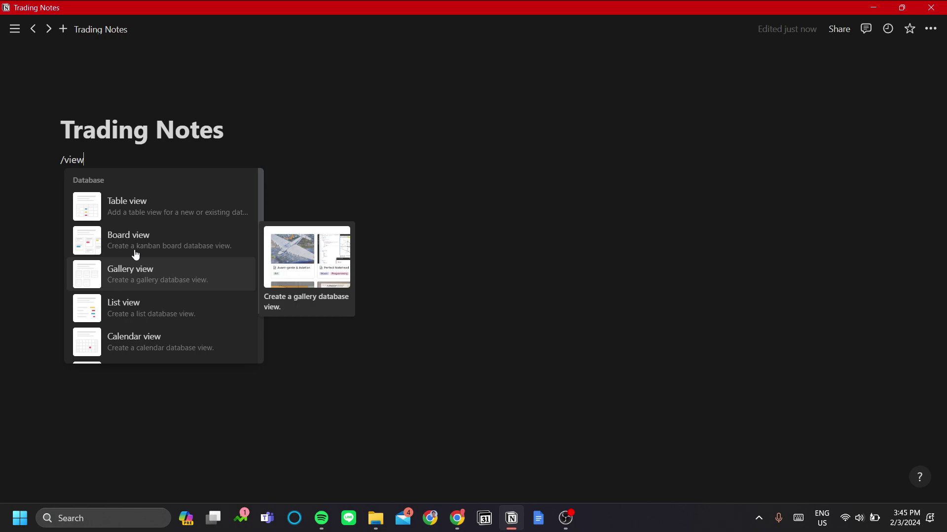
{"action": "left_click", "coordinate": [158, 207]}
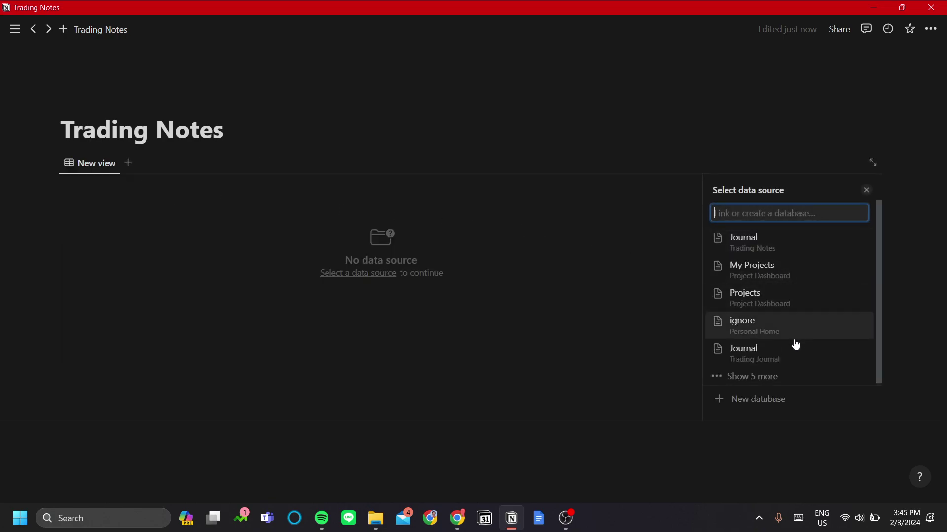
{"action": "left_click", "coordinate": [776, 402]}
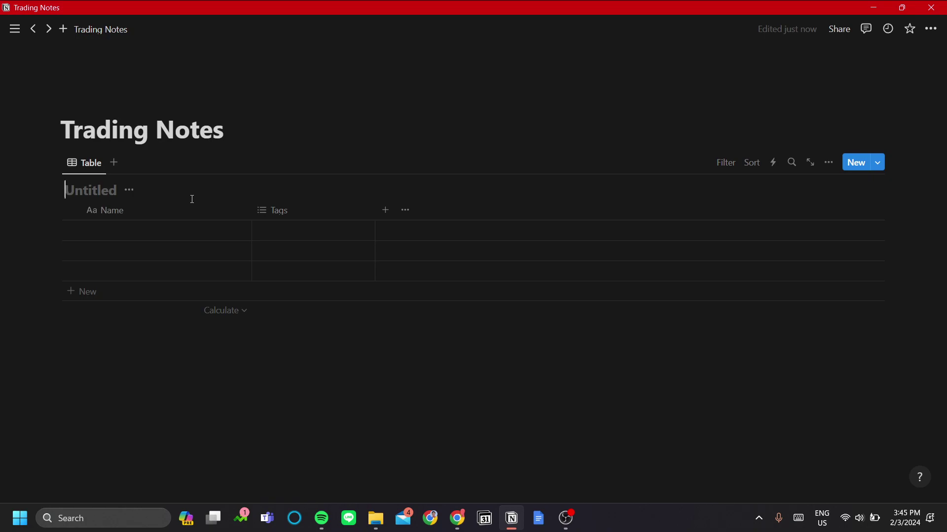
{"action": "type", "text": "Journa"}
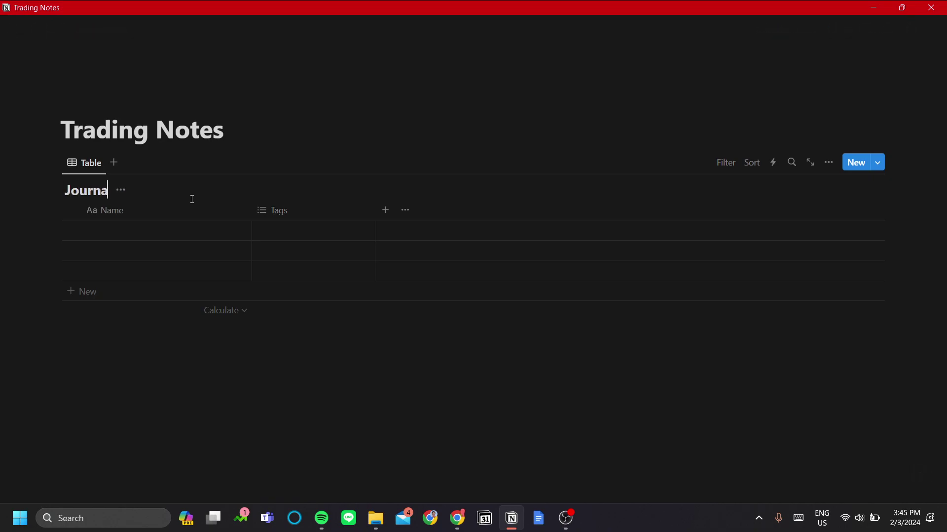
{"action": "type", "text": "l"}
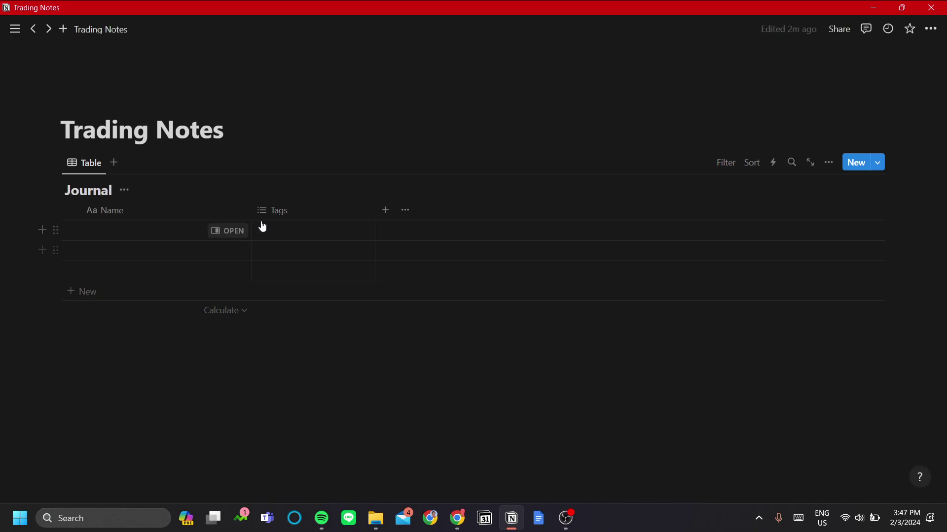
Step: Below the new table, add a Table view linked to the existing Journal database's Overview view
{"action": "left_click", "coordinate": [277, 345]}
{"action": "type", "text": "/"}
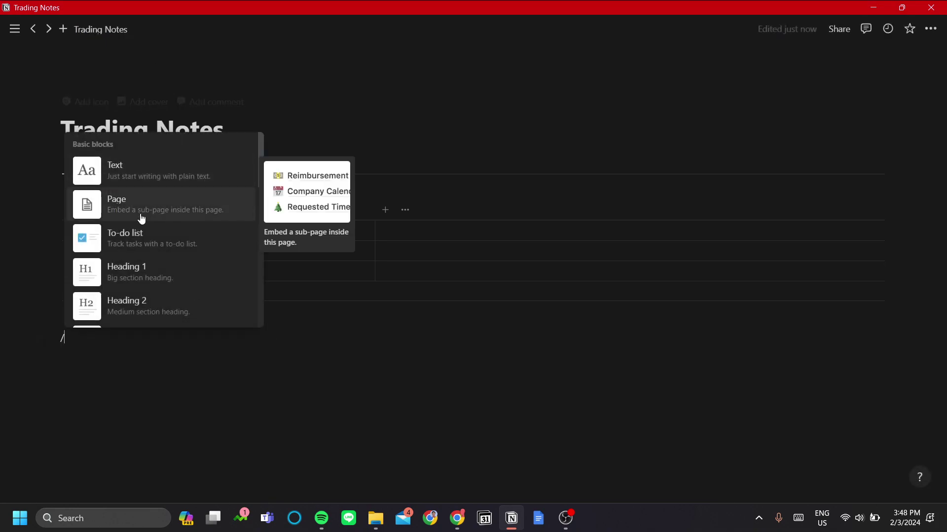
{"action": "scroll", "coordinate": [192, 269], "scroll_direction": "down", "scroll_amount": 5}
{"action": "type", "text": "view"}
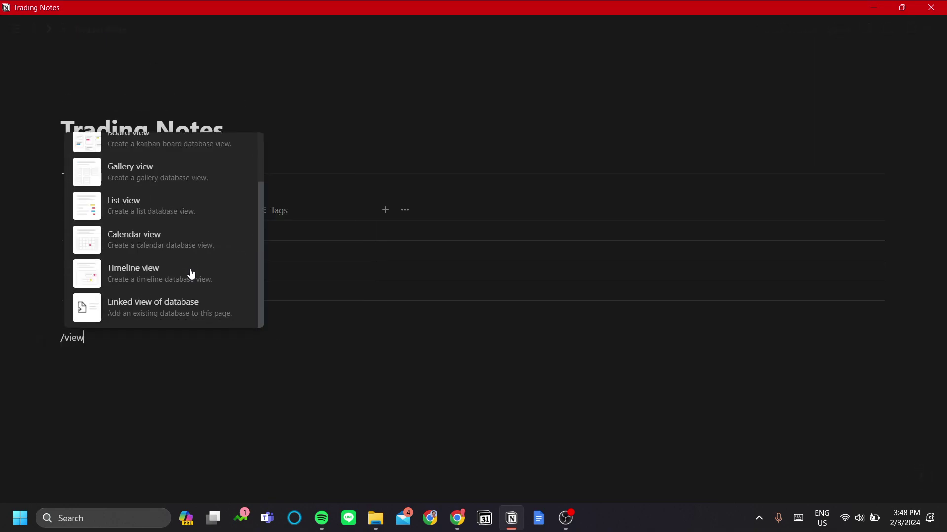
{"action": "scroll", "coordinate": [190, 271], "scroll_direction": "up", "scroll_amount": 3}
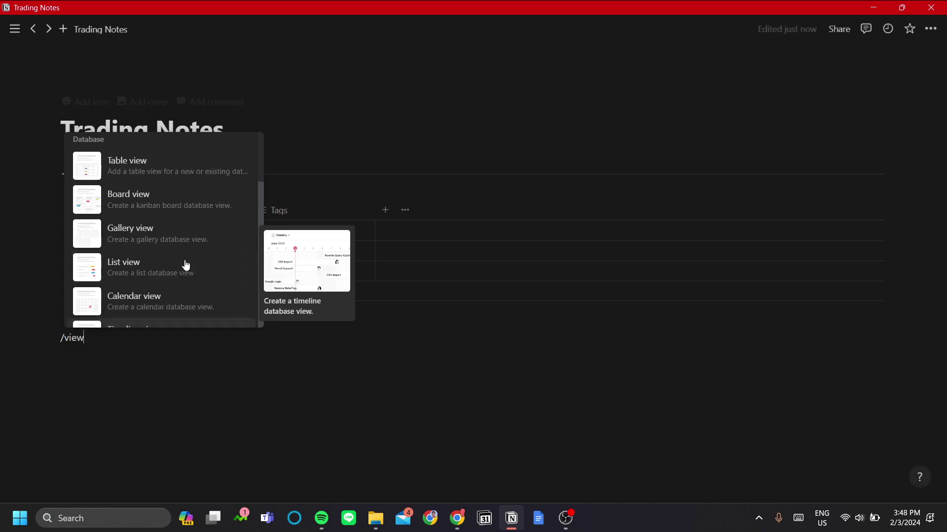
{"action": "left_click", "coordinate": [168, 183]}
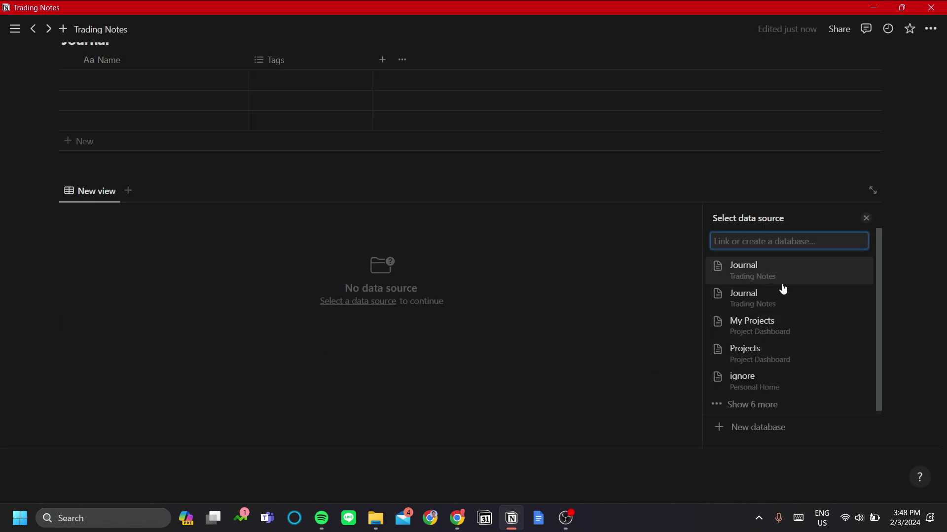
{"action": "left_click", "coordinate": [791, 302]}
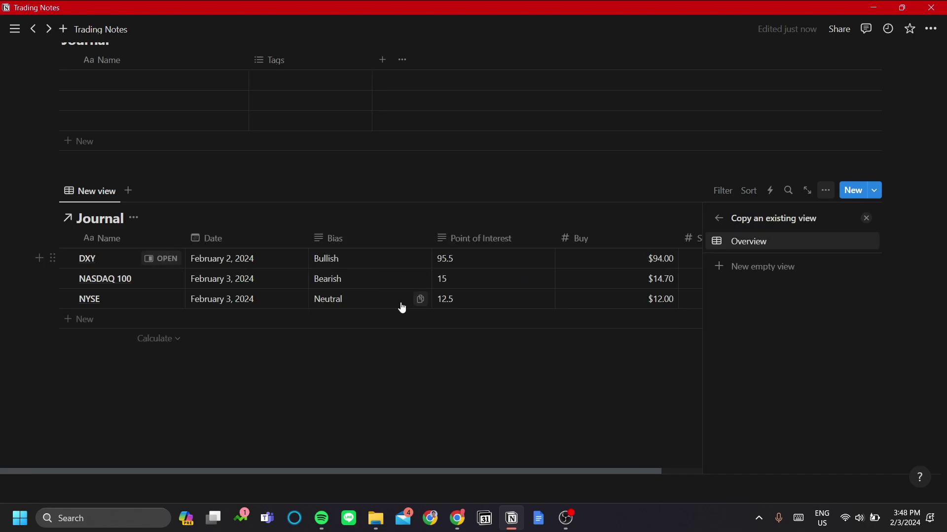
{"action": "key", "text": "Return"}
{"action": "scroll", "coordinate": [581, 361], "scroll_direction": "up", "scroll_amount": 3}
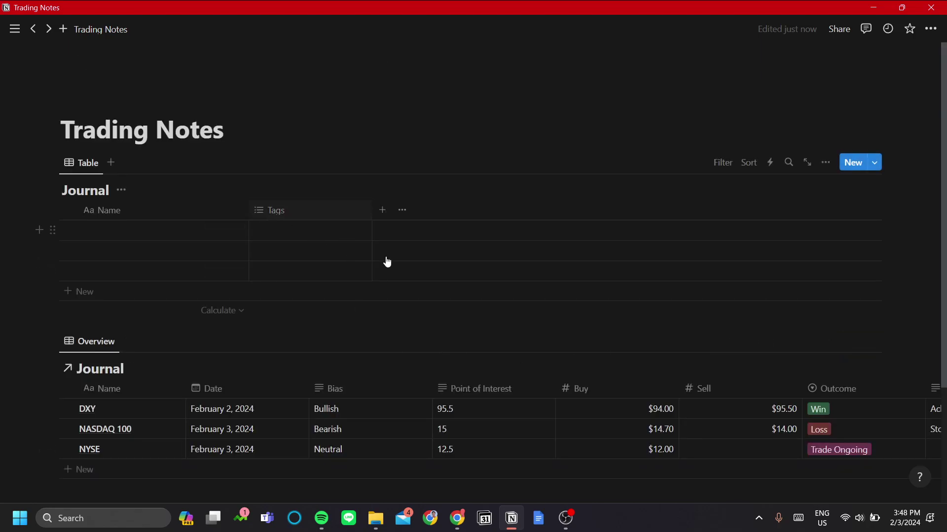
{"action": "scroll", "coordinate": [186, 383], "scroll_direction": "down", "scroll_amount": 2}
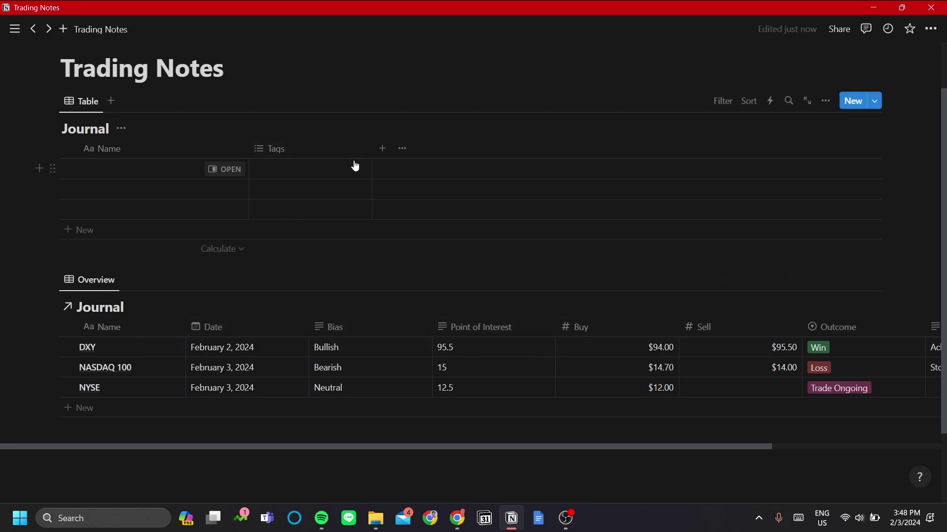
Step: Rename the Tags column to 'Date' and change its type to Date
{"action": "left_click", "coordinate": [332, 150]}
{"action": "left_click", "coordinate": [416, 141]}
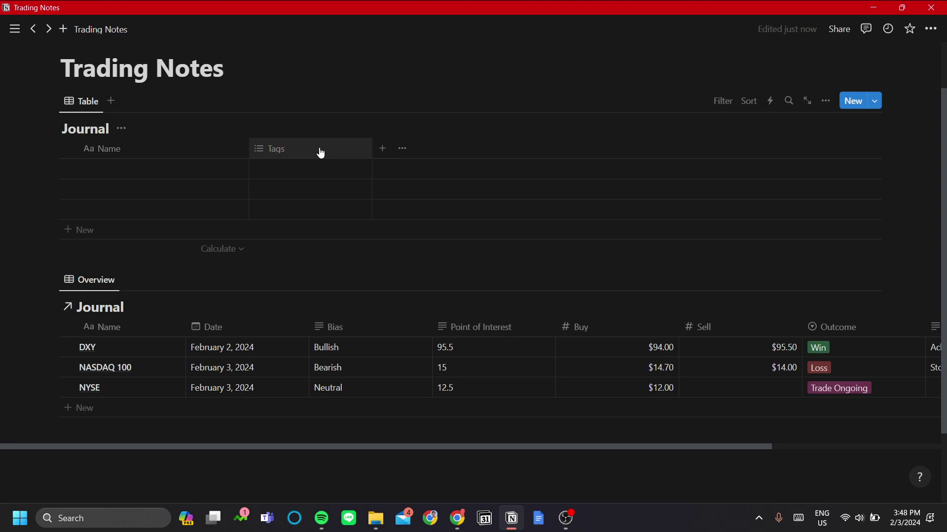
{"action": "left_click", "coordinate": [313, 148]}
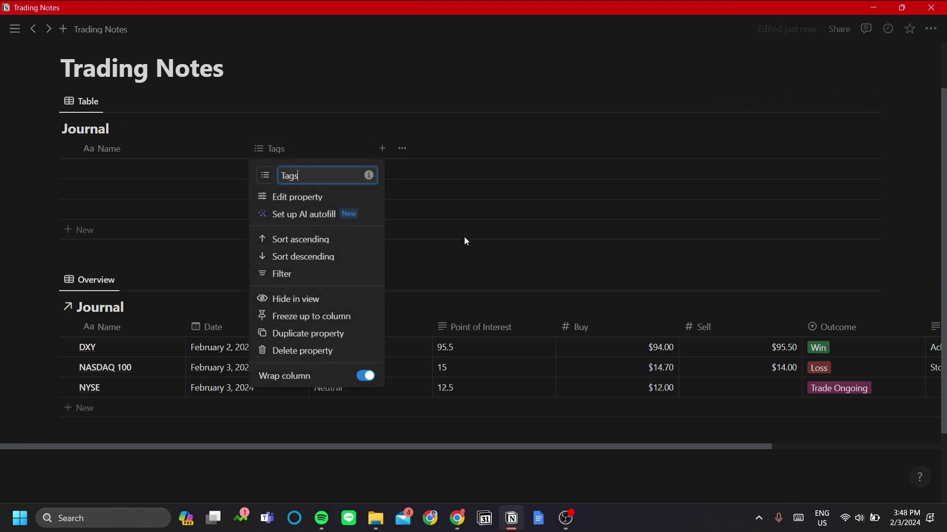
{"action": "key", "text": "ctrl+a"}
{"action": "type", "text": "Date"}
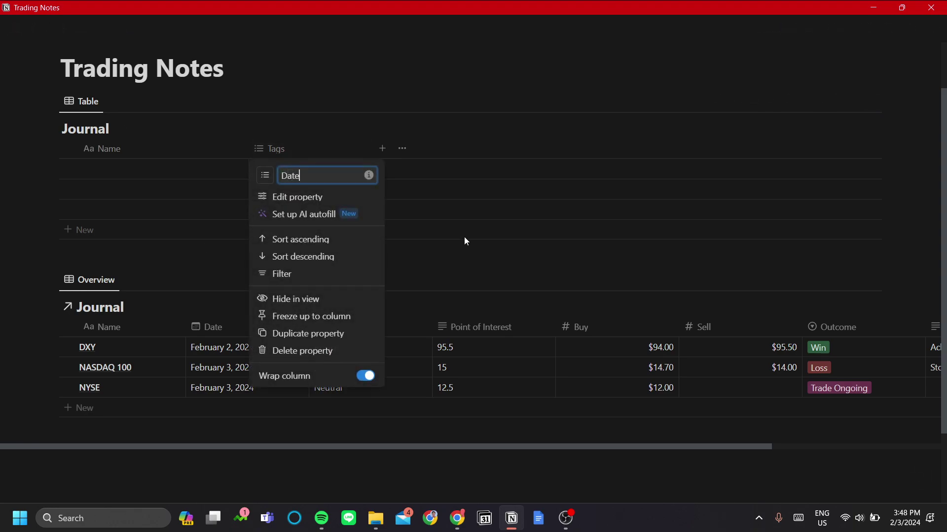
{"action": "left_click", "coordinate": [316, 199]}
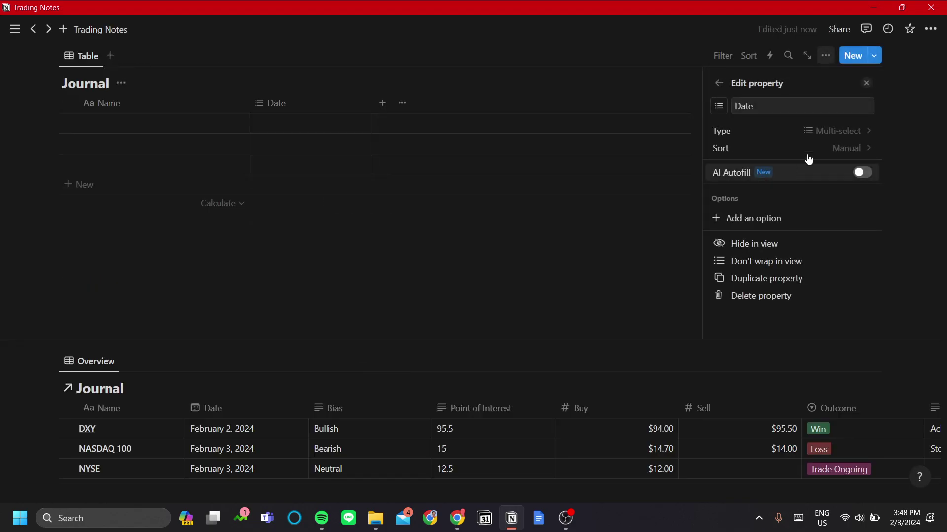
{"action": "left_click", "coordinate": [830, 130]}
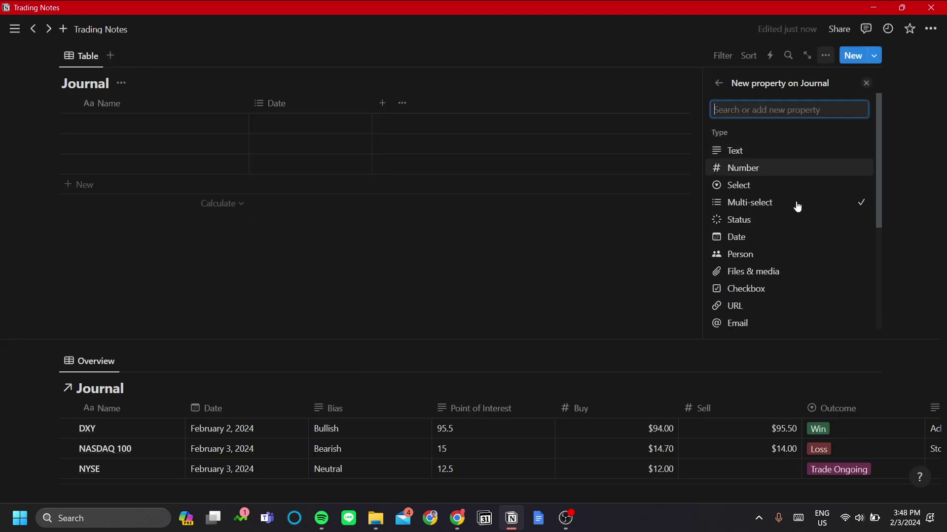
{"action": "left_click", "coordinate": [792, 238]}
{"action": "left_click", "coordinate": [524, 262]}
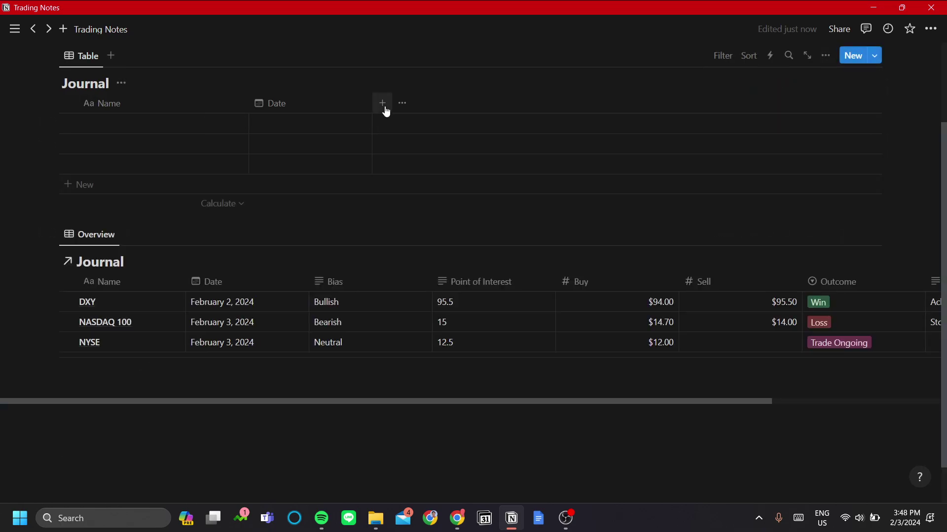
Step: Add a new column named 'Bias' to the Journal table
{"action": "left_click", "coordinate": [384, 105]}
{"action": "type", "text": "Bias"}
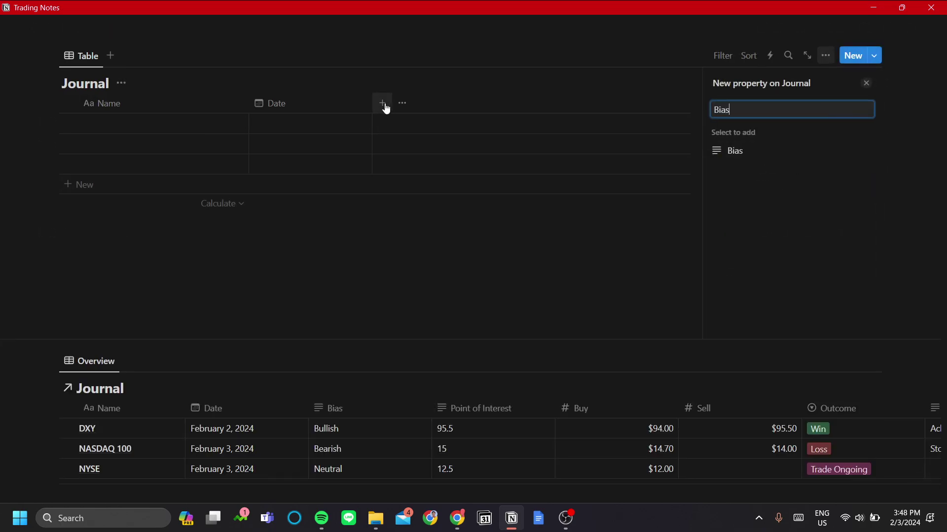
{"action": "left_click", "coordinate": [742, 150]}
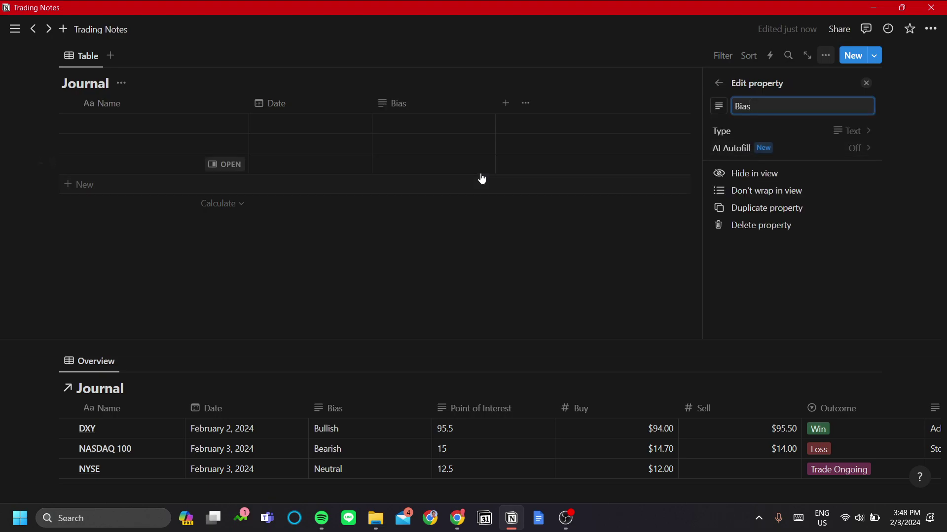
{"action": "left_click", "coordinate": [515, 253]}
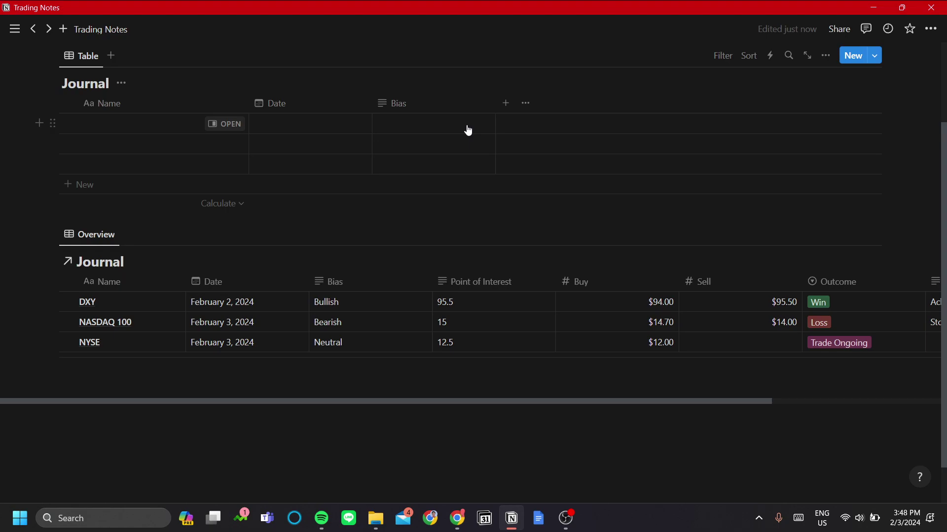
Step: Change the Bias property's type to Select
{"action": "left_click", "coordinate": [480, 101]}
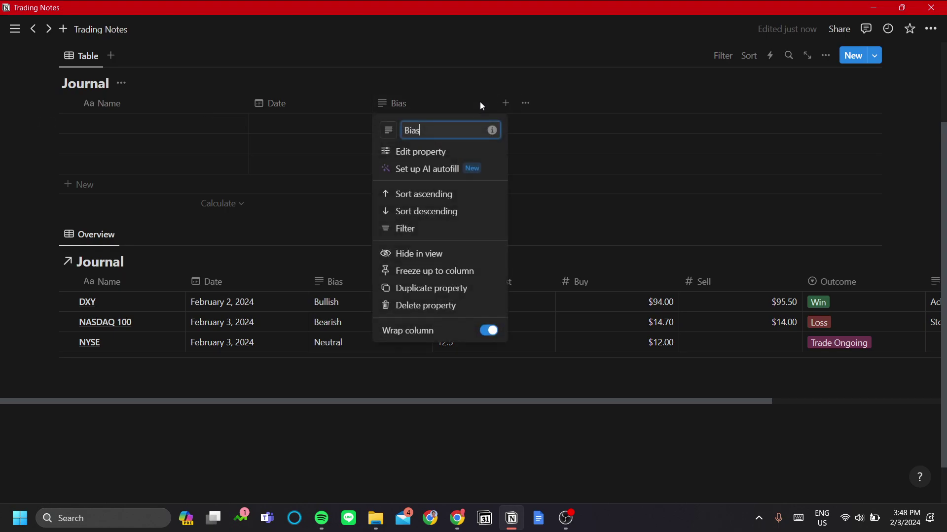
{"action": "left_click", "coordinate": [503, 159]}
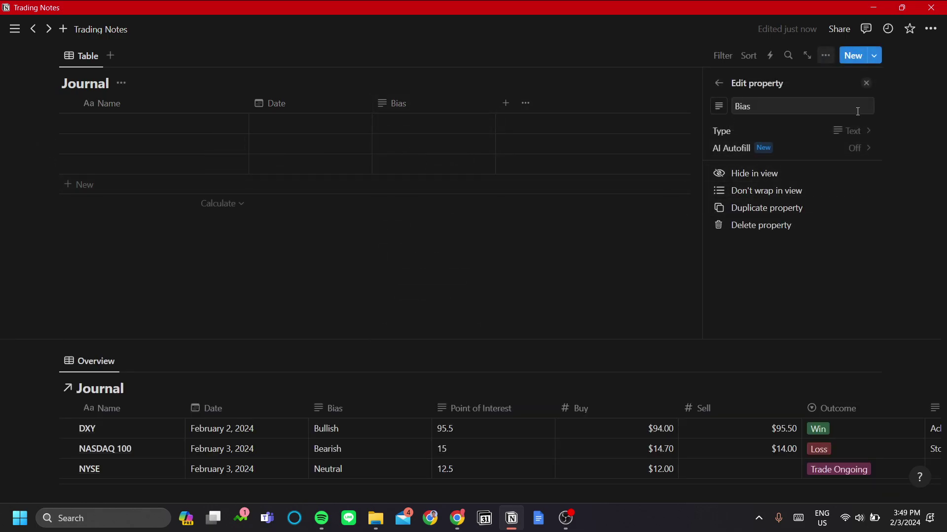
{"action": "left_click", "coordinate": [845, 147]}
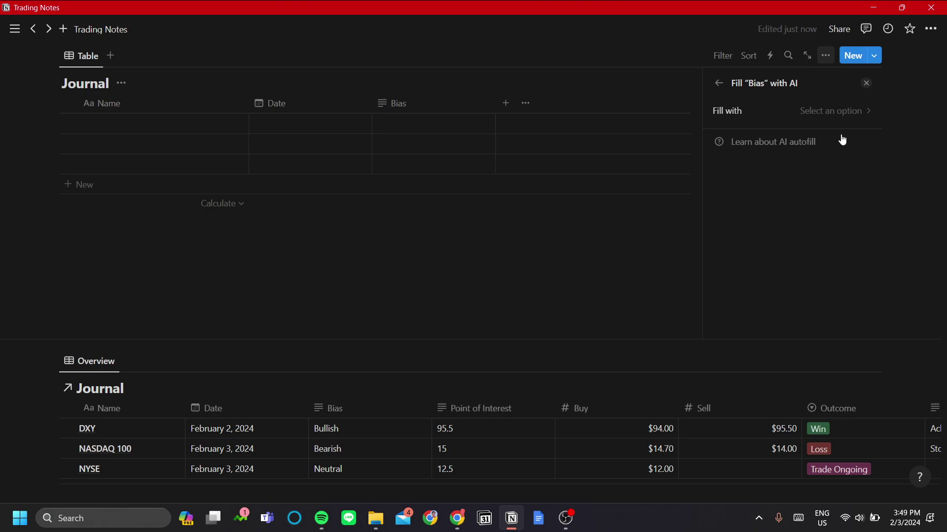
{"action": "left_click", "coordinate": [719, 83]}
{"action": "left_click", "coordinate": [863, 131]}
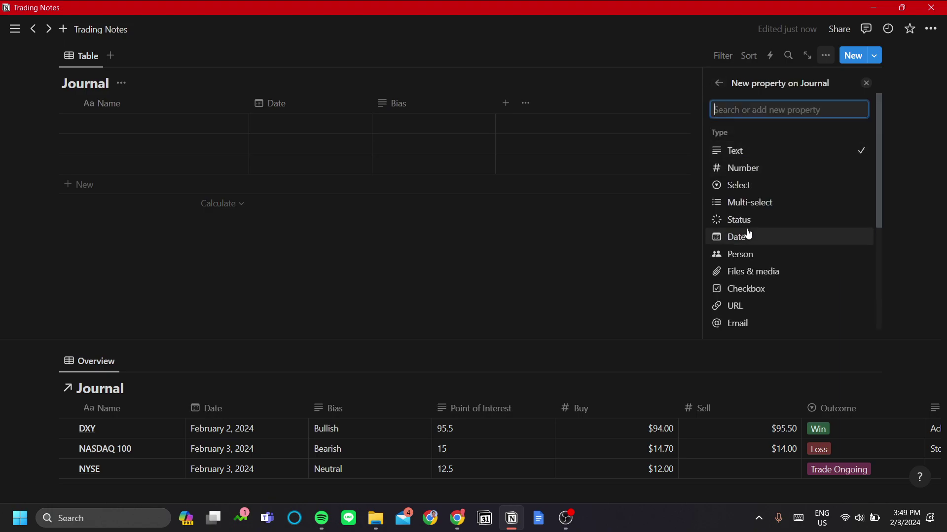
{"action": "left_click", "coordinate": [761, 187]}
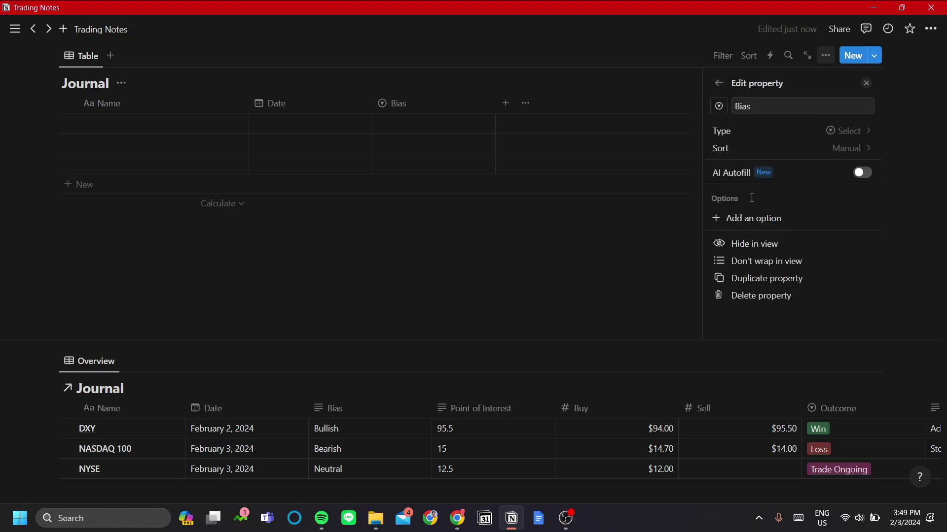
{"action": "left_click", "coordinate": [546, 288]}
Step: In the first row's Bias cell, create Bullish, Bearish and Neutral options, ending on Neutral
{"action": "left_click", "coordinate": [416, 127]}
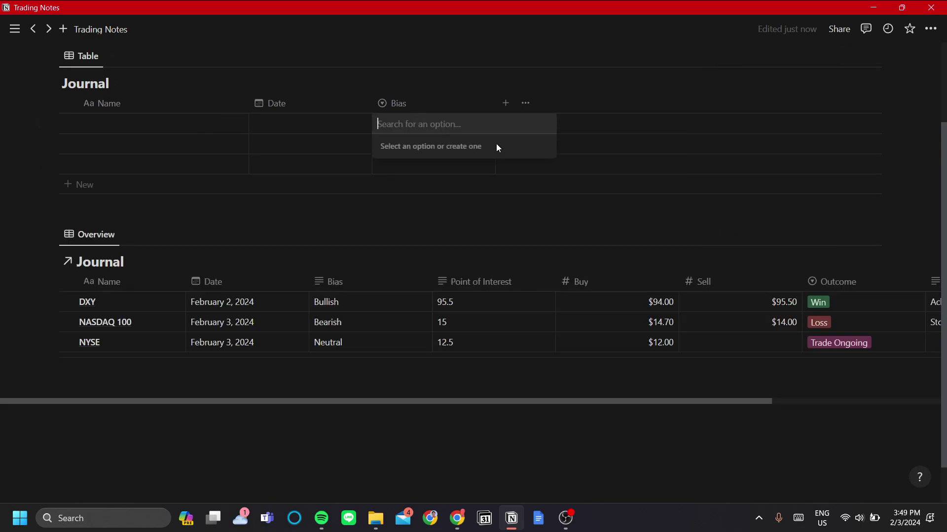
{"action": "type", "text": "Bu"}
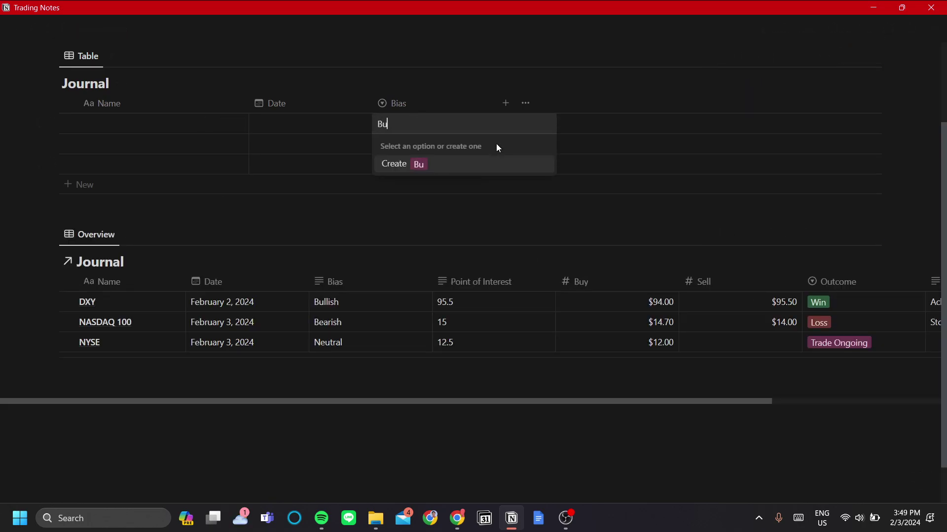
{"action": "type", "text": "llish"}
{"action": "key", "text": "Return"}
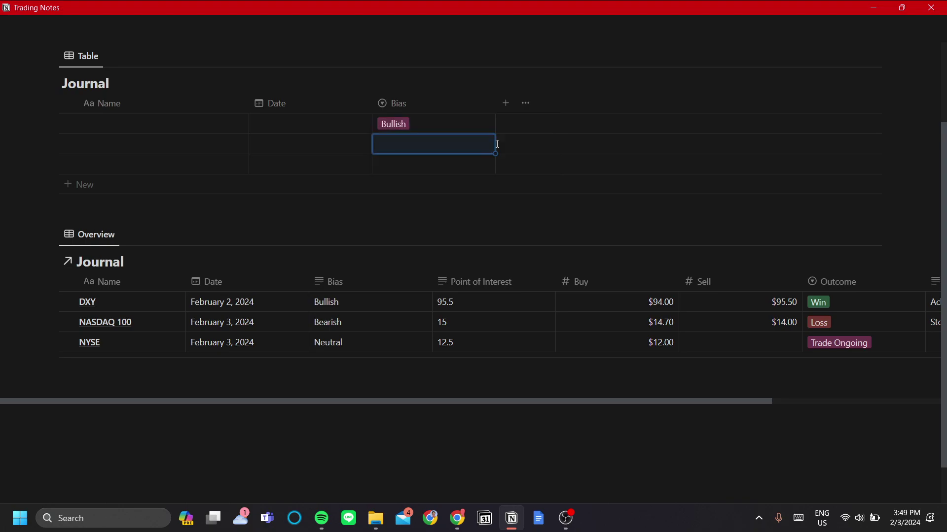
{"action": "left_click", "coordinate": [469, 132]}
{"action": "type", "text": "Beaeri"}
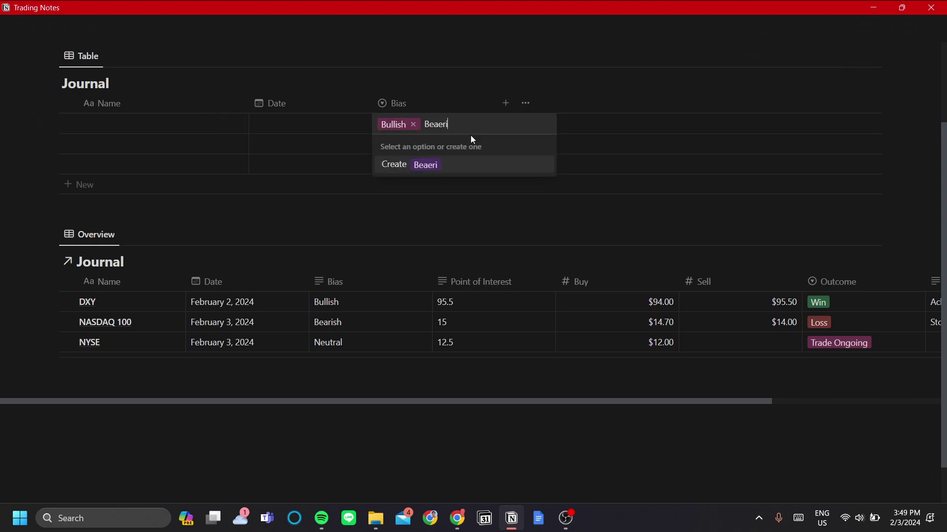
{"action": "key", "text": "BackSpace"}
{"action": "key", "text": "BackSpace"}
{"action": "key", "text": "BackSpace"}
{"action": "key", "text": "BackSpace"}
{"action": "key", "text": "BackSpace"}
{"action": "type", "text": "earish"}
{"action": "key", "text": "Return"}
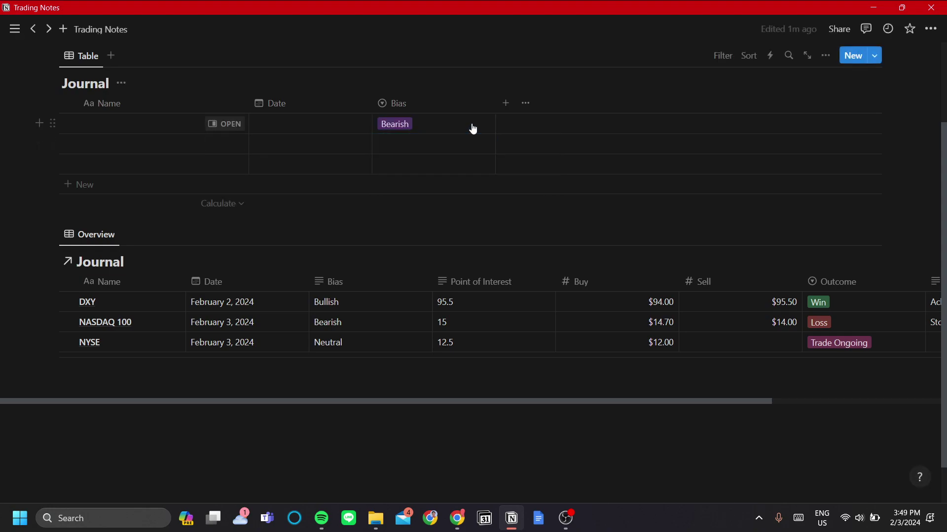
{"action": "left_click", "coordinate": [482, 122]}
{"action": "type", "text": "Neutral"}
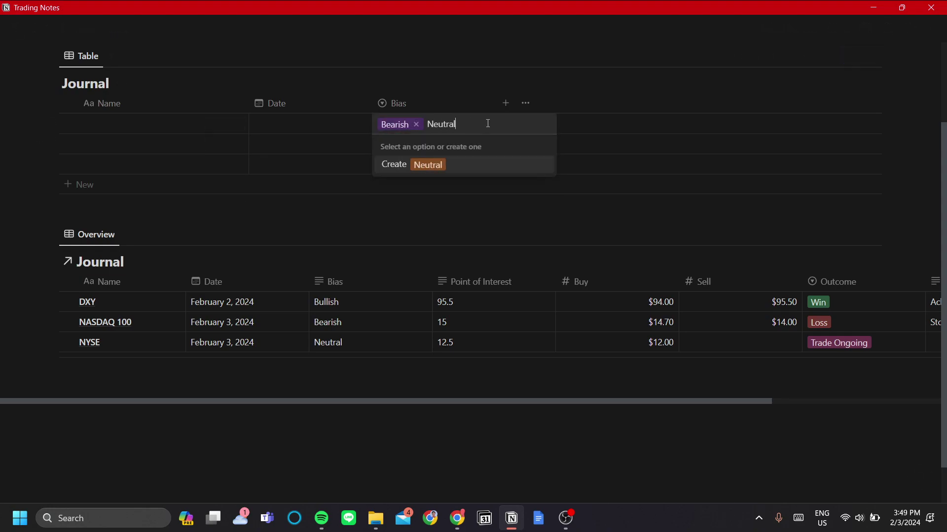
{"action": "key", "text": "Return"}
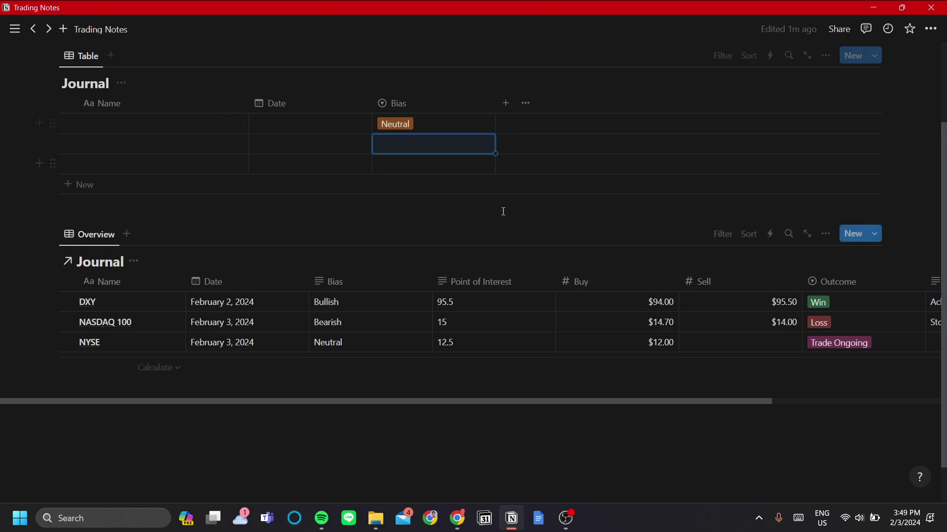
{"action": "left_click", "coordinate": [634, 142]}
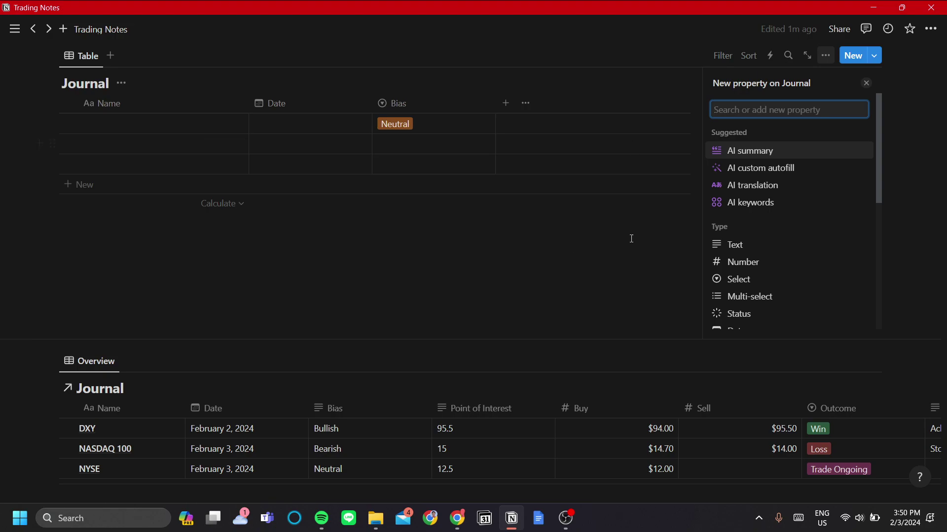
Step: Add a Text property named 'Point of Interest' after the Bias column
{"action": "left_click", "coordinate": [754, 244]}
{"action": "type", "text": "Point "}
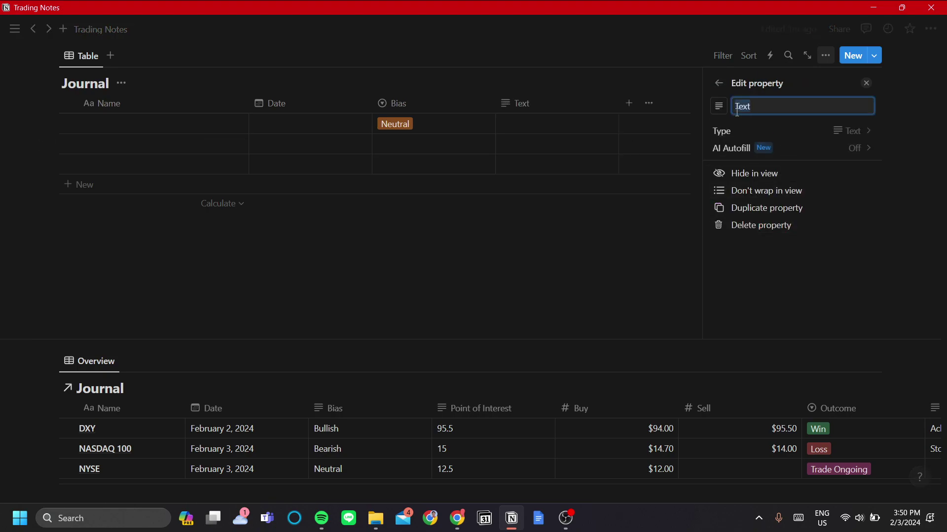
{"action": "type", "text": "of Interest"}
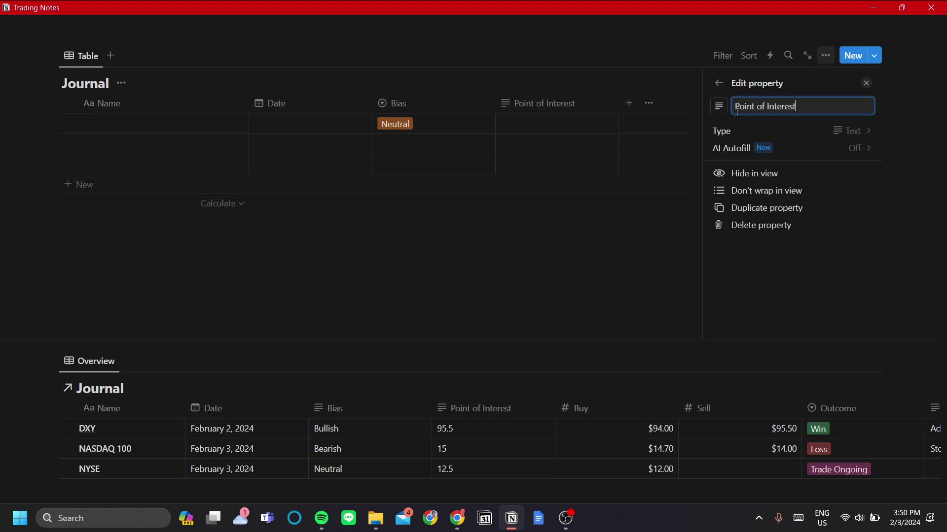
{"action": "left_click", "coordinate": [640, 111]}
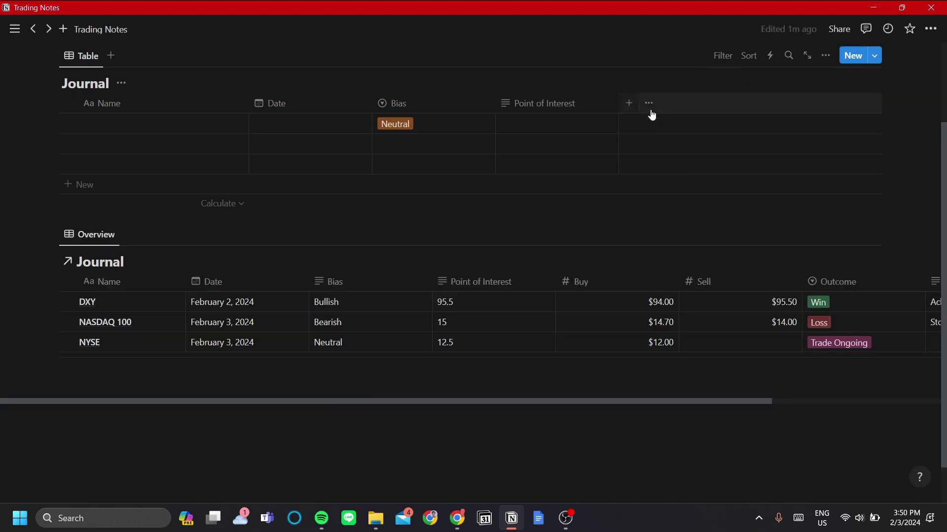
Step: Add a new Number column to the Journal table formatted as US Dollar
{"action": "left_click", "coordinate": [628, 105]}
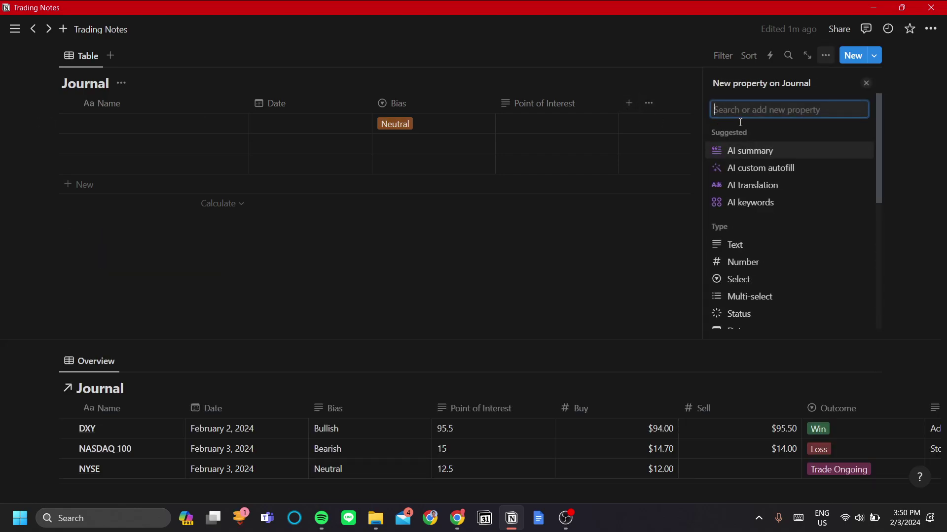
{"action": "scroll", "coordinate": [774, 217], "scroll_direction": "down", "scroll_amount": 2}
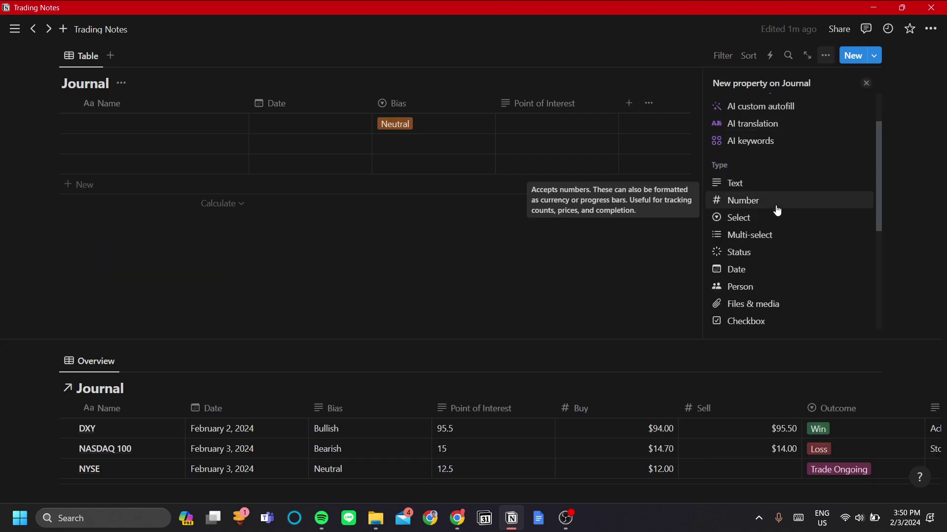
{"action": "scroll", "coordinate": [775, 209], "scroll_direction": "up", "scroll_amount": 2}
{"action": "scroll", "coordinate": [780, 152], "scroll_direction": "down", "scroll_amount": 2}
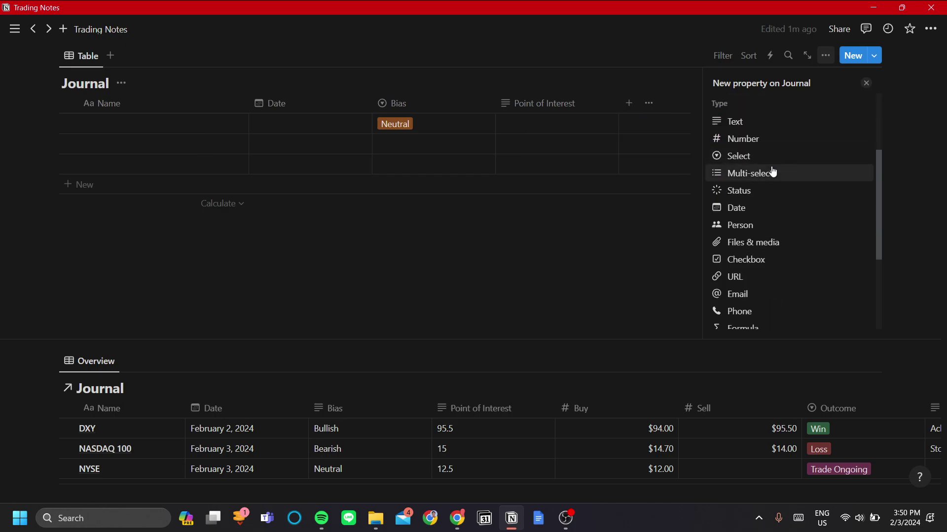
{"action": "left_click", "coordinate": [771, 141]}
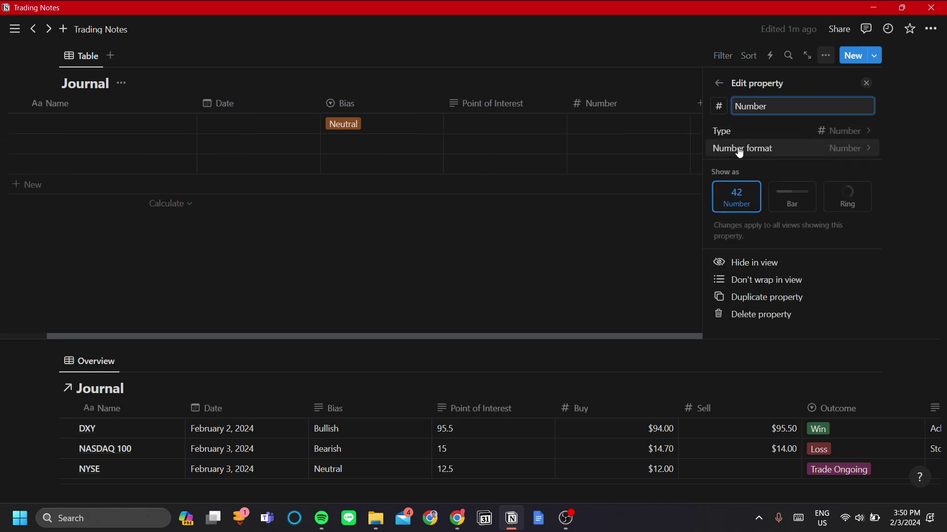
{"action": "left_click", "coordinate": [850, 149]}
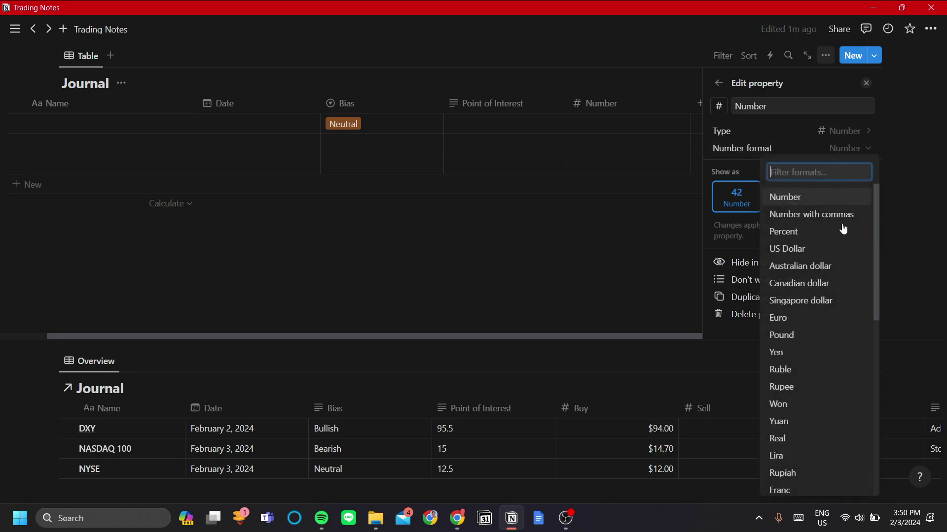
{"action": "scroll", "coordinate": [838, 232], "scroll_direction": "down", "scroll_amount": 2}
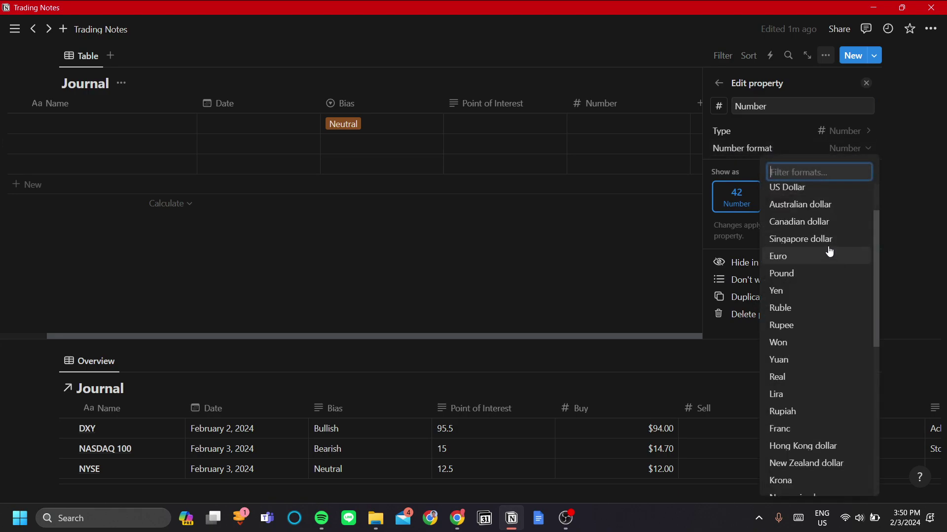
{"action": "left_click", "coordinate": [831, 187]}
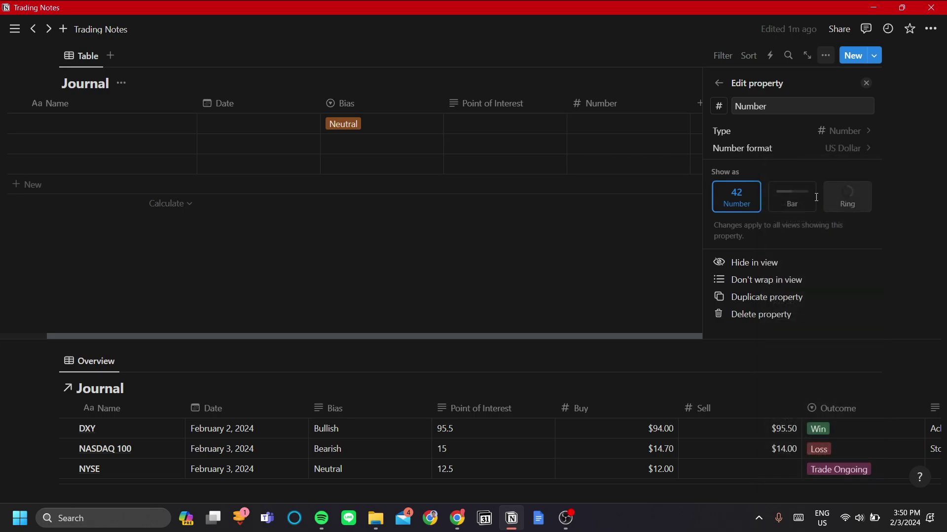
{"action": "left_click", "coordinate": [619, 241]}
Step: Rename the new Number column to 'Buy'
{"action": "left_click", "coordinate": [712, 105]}
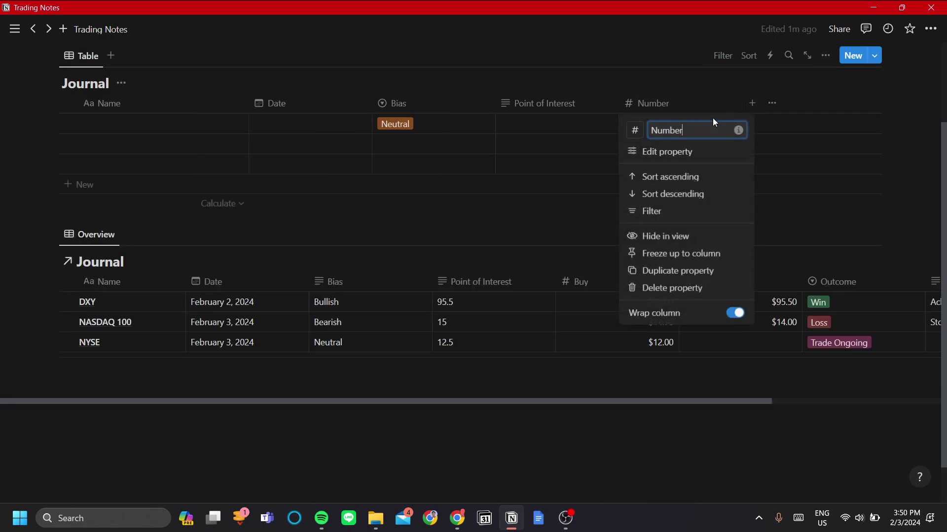
{"action": "type", "text": "Buy"}
{"action": "left_click", "coordinate": [683, 151]}
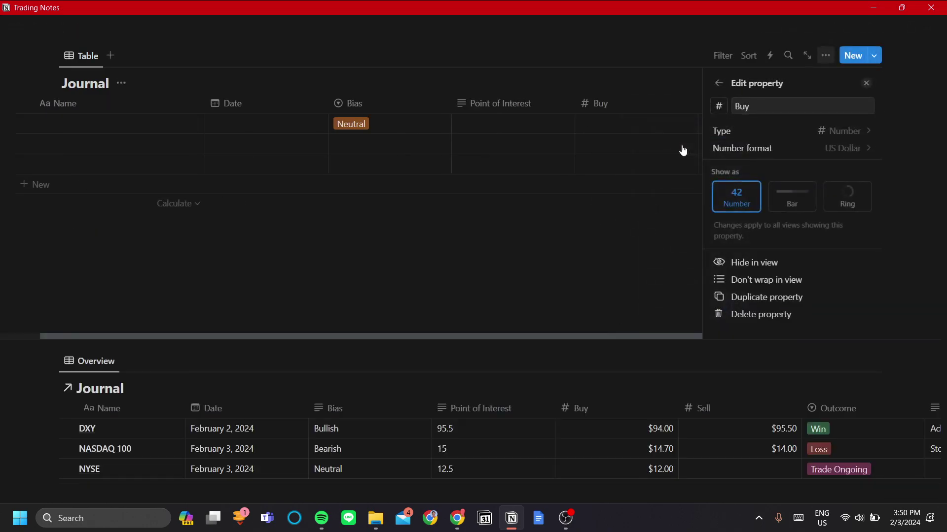
{"action": "left_click", "coordinate": [676, 104]}
{"action": "left_click", "coordinate": [676, 104]}
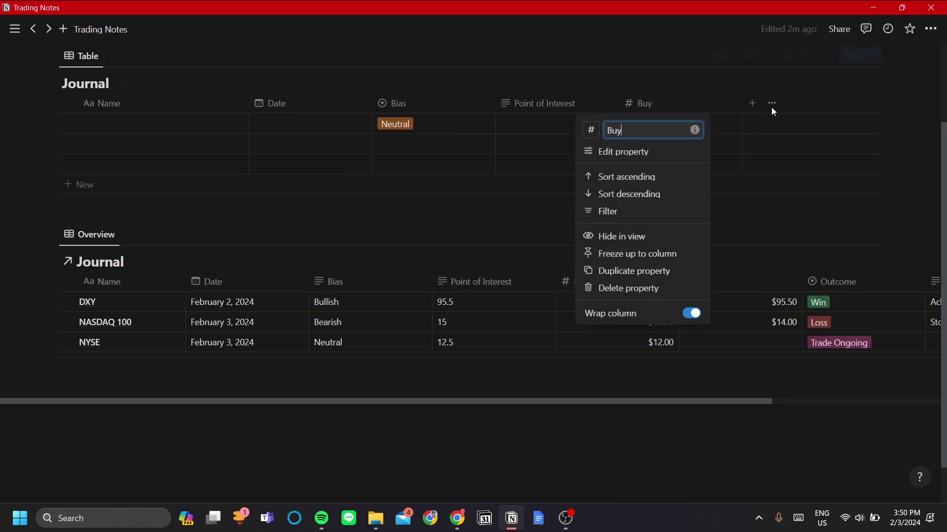
Step: Add a 'Sell' column as a Number property in US Dollar format
{"action": "left_click", "coordinate": [755, 106]}
{"action": "type", "text": "Sell"}
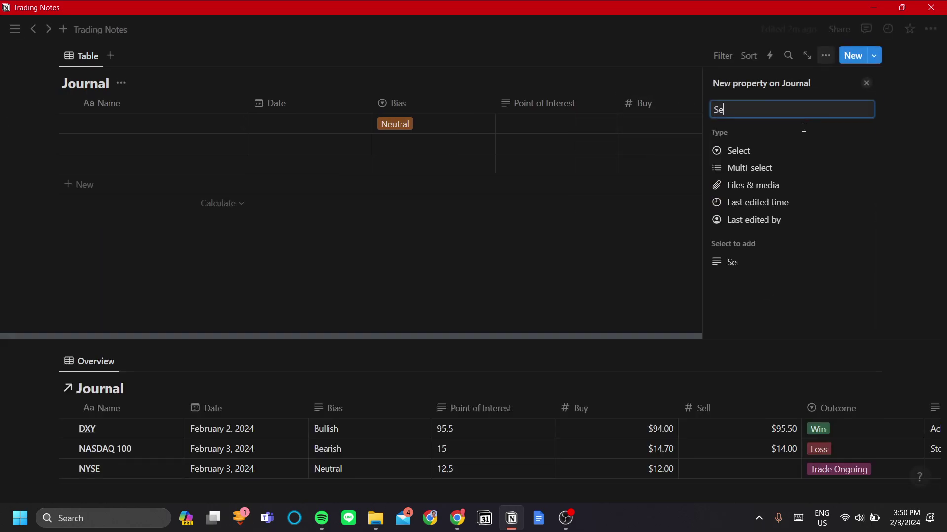
{"action": "left_click", "coordinate": [787, 160]}
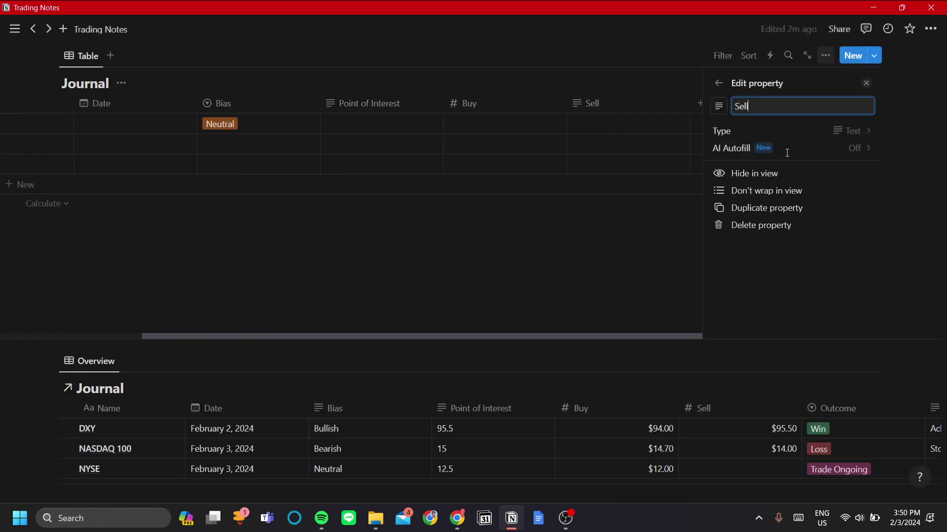
{"action": "left_click", "coordinate": [872, 129]}
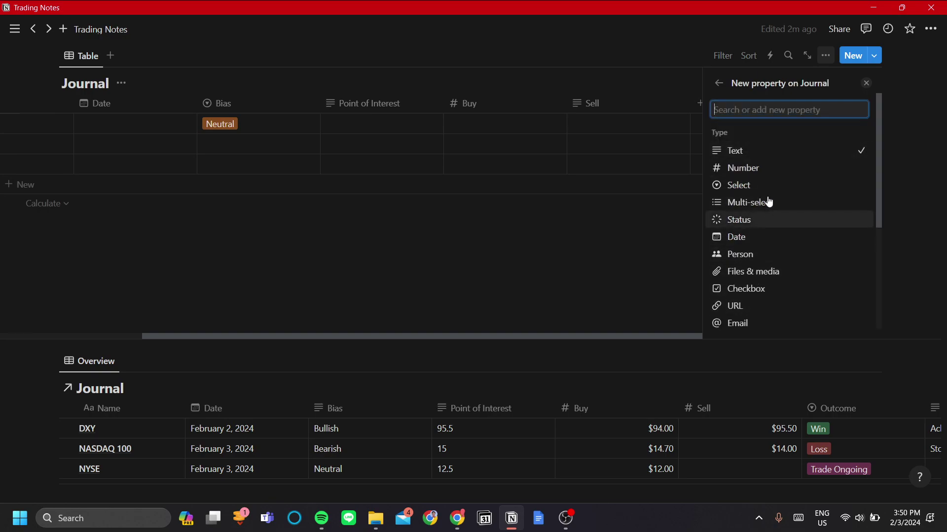
{"action": "left_click", "coordinate": [770, 168]}
{"action": "left_click", "coordinate": [838, 149]}
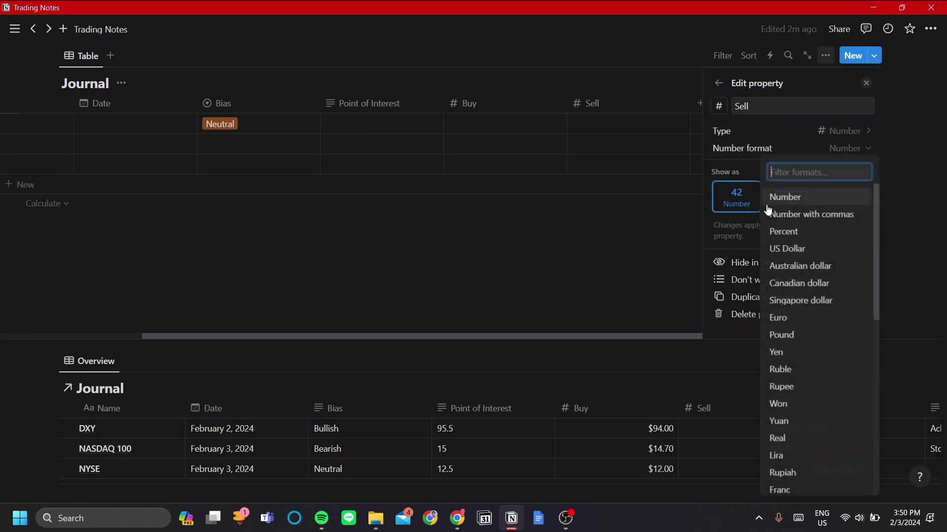
{"action": "left_click", "coordinate": [814, 249]}
{"action": "left_click", "coordinate": [634, 250]}
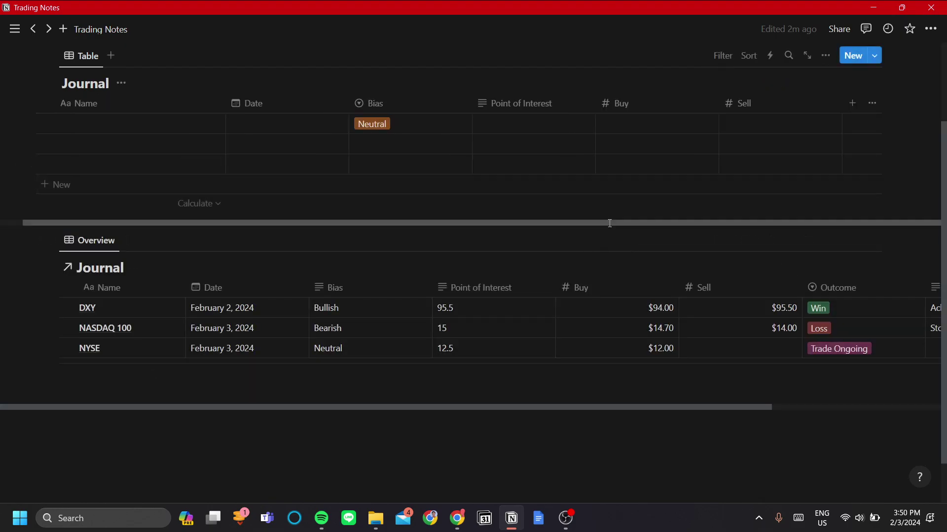
Step: Create an 'Outcome' property after Sell and set its type to Select
{"action": "left_click", "coordinate": [852, 103]}
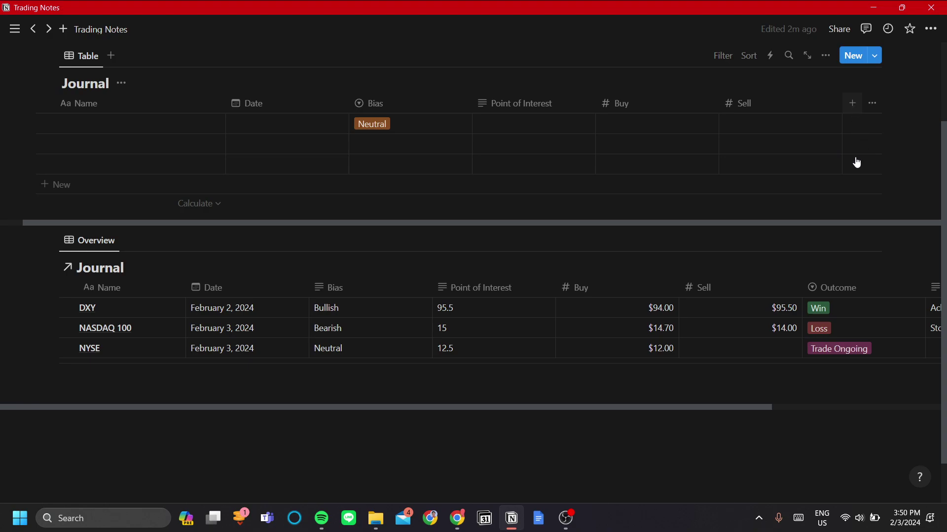
{"action": "type", "text": "Outco"}
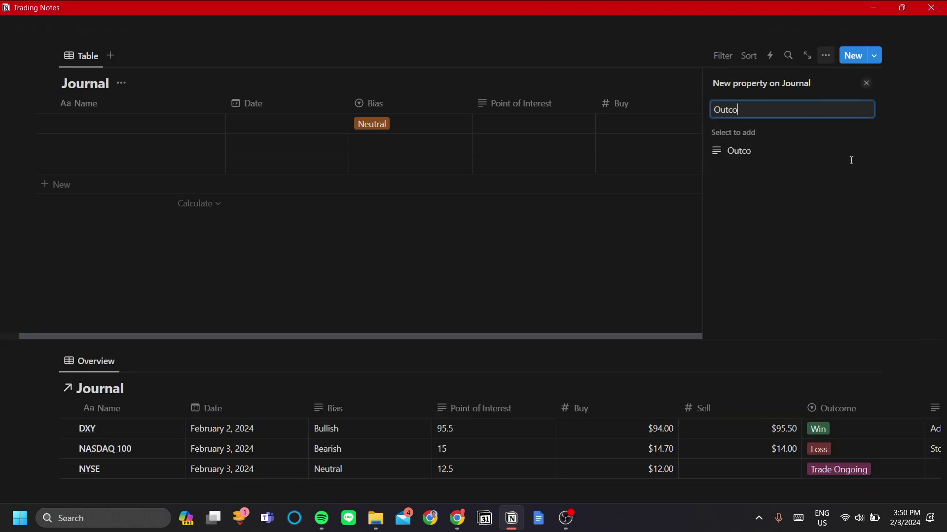
{"action": "type", "text": "me"}
{"action": "left_click", "coordinate": [794, 151]}
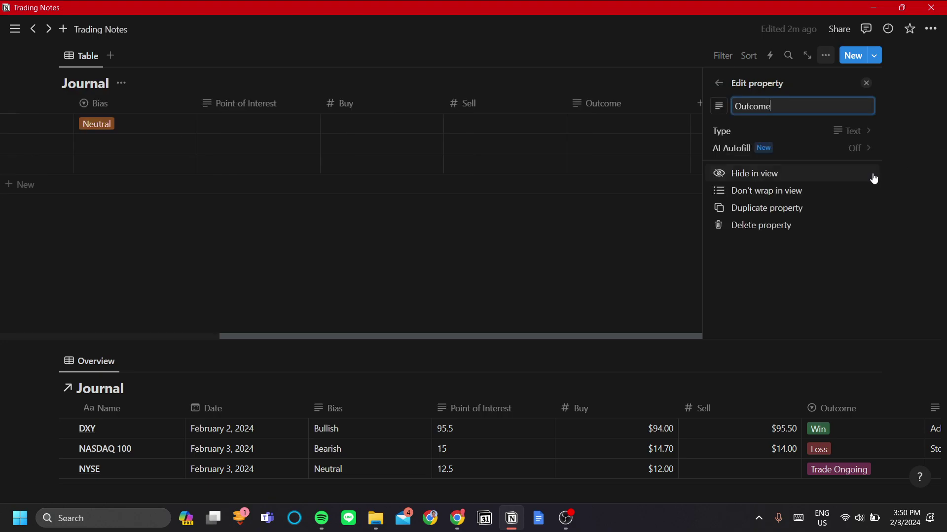
{"action": "left_click", "coordinate": [868, 137]}
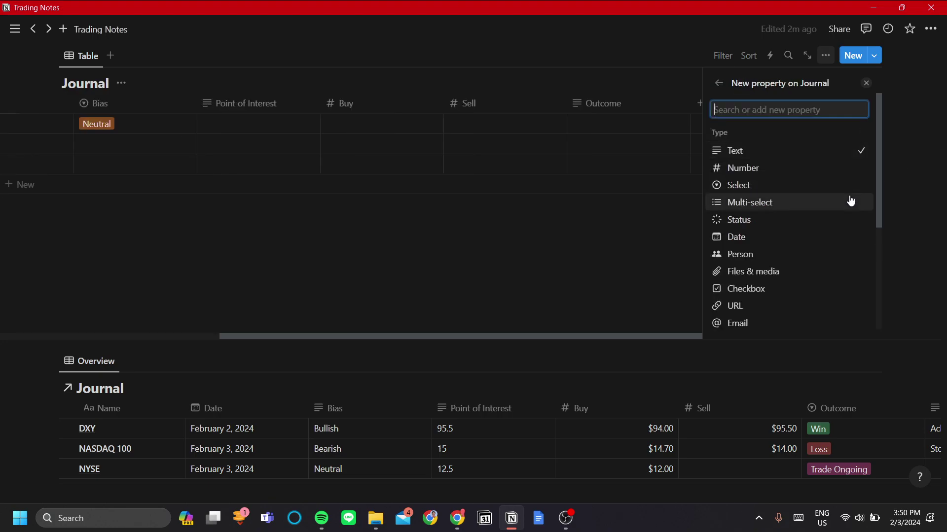
{"action": "left_click", "coordinate": [806, 189]}
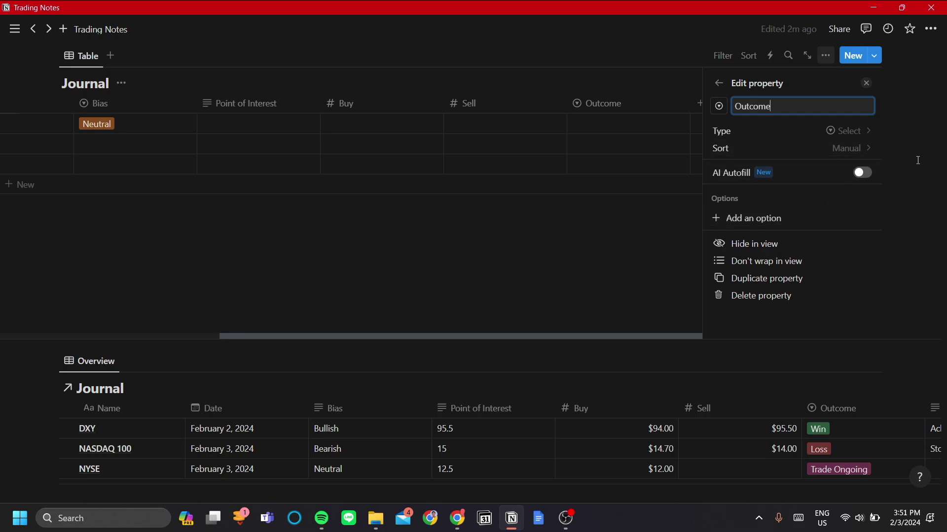
Step: Tag rows one to three in the Outcome column as Win, Loss and Trade ongoing
{"action": "left_click", "coordinate": [646, 79]}
{"action": "left_click", "coordinate": [775, 124]}
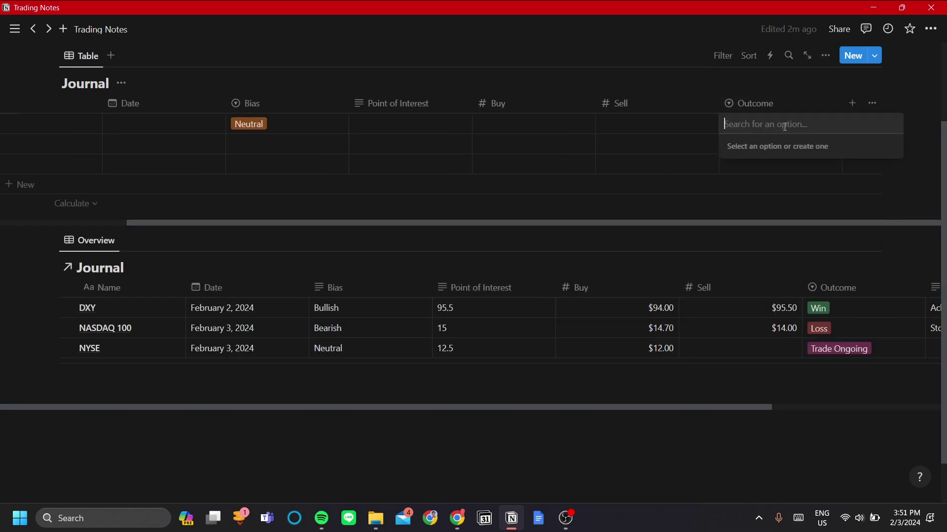
{"action": "type", "text": "Win"}
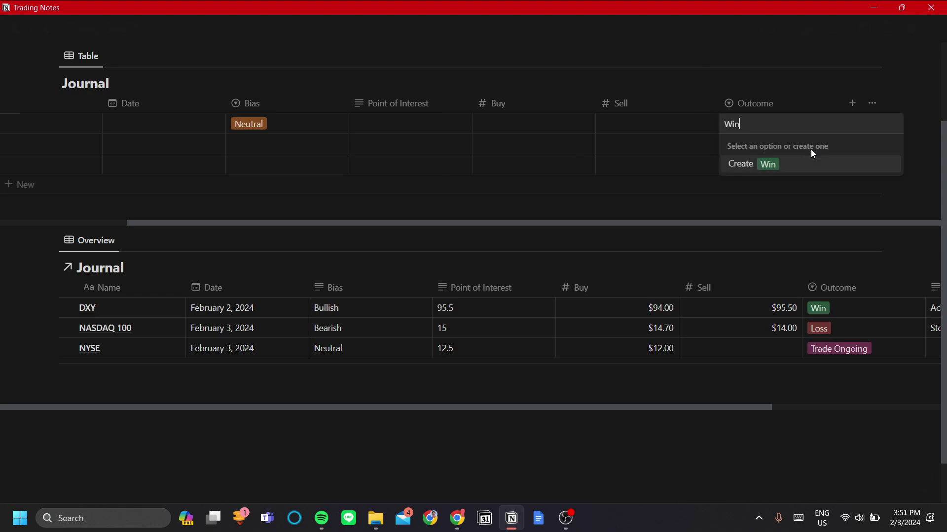
{"action": "key", "text": "Return"}
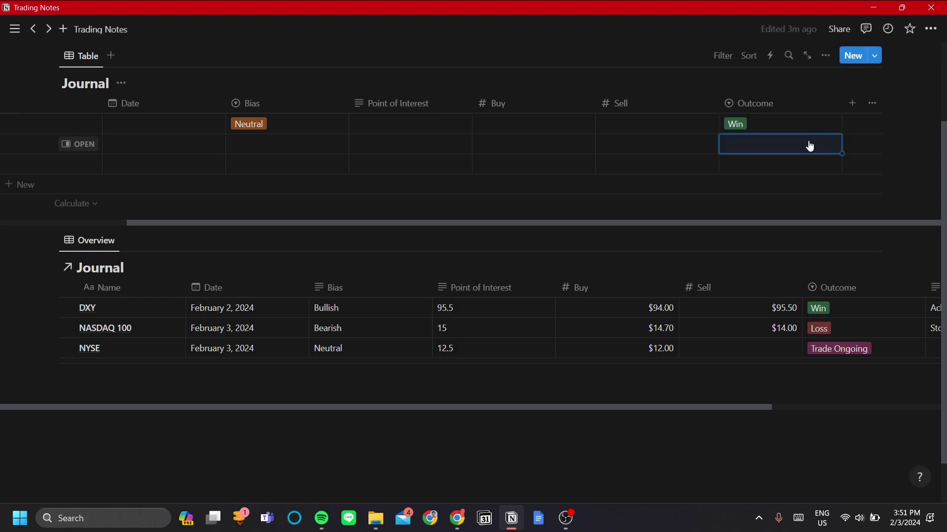
{"action": "key", "text": "Escape"}
{"action": "left_click", "coordinate": [809, 147]}
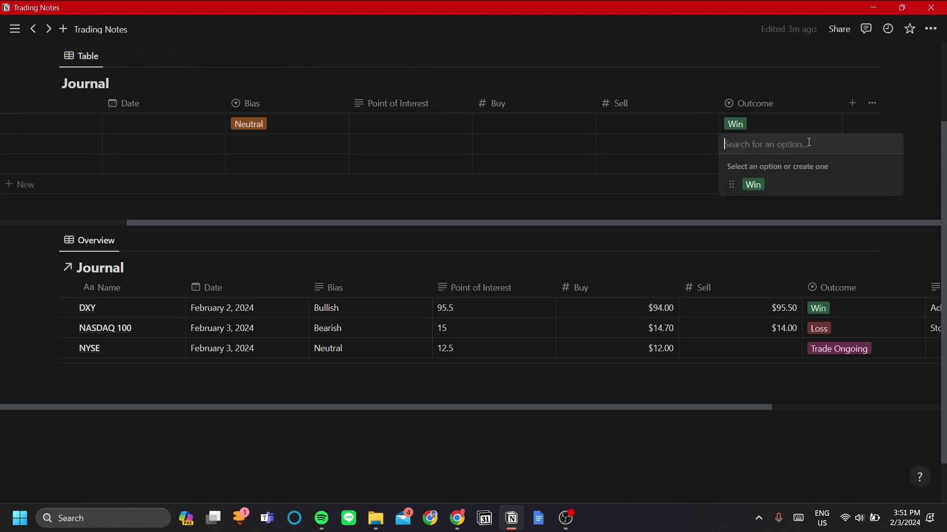
{"action": "type", "text": "Loss"}
{"action": "key", "text": "Return"}
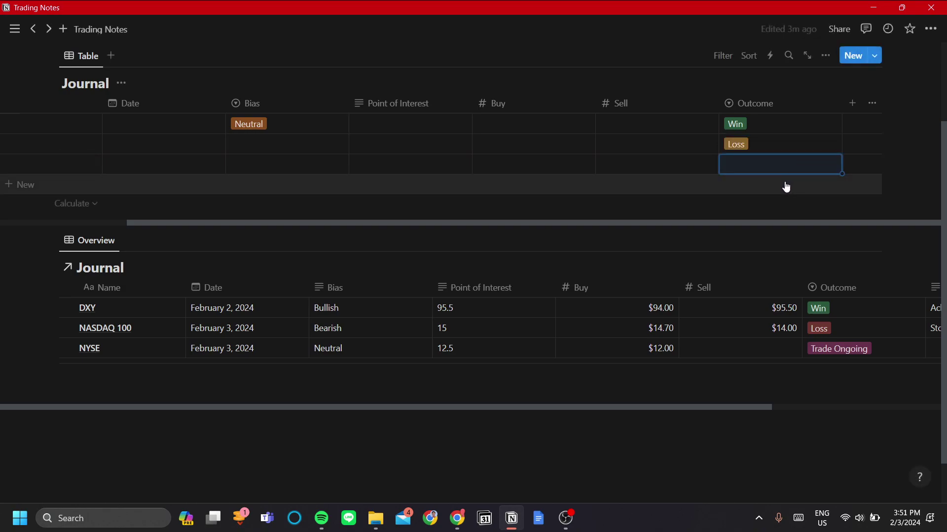
{"action": "left_click", "coordinate": [787, 167]}
{"action": "type", "text": "Trade on"}
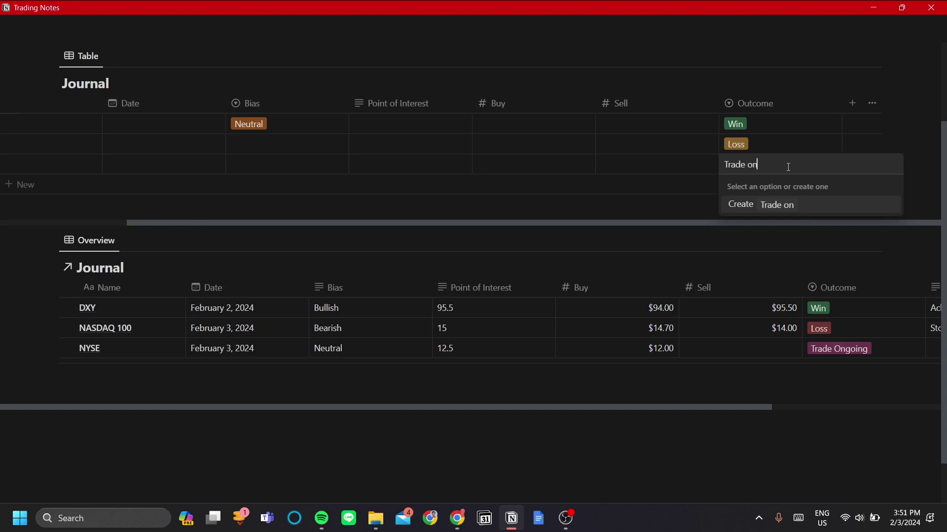
{"action": "type", "text": "going"}
{"action": "key", "text": "Return"}
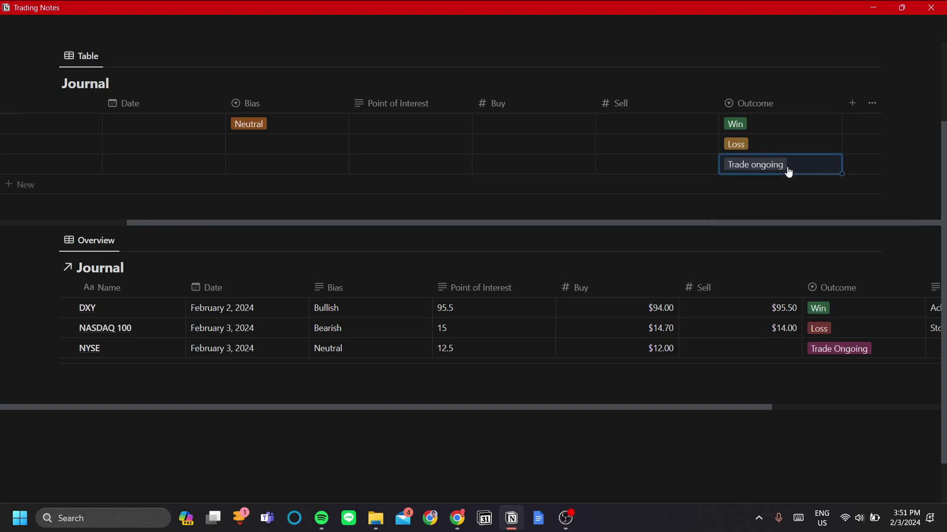
{"action": "key", "text": "Escape"}
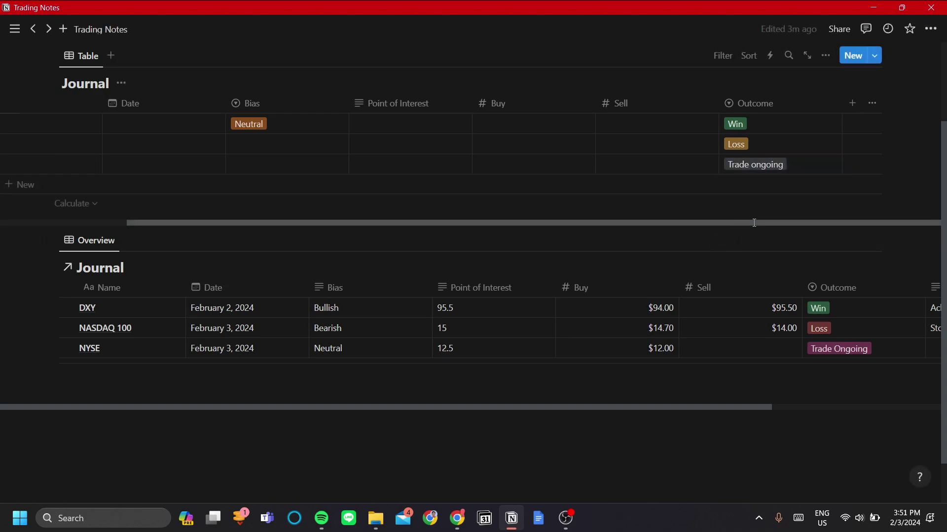
{"action": "left_click_drag", "start_coordinate": [717, 409], "coordinate": [843, 394]}
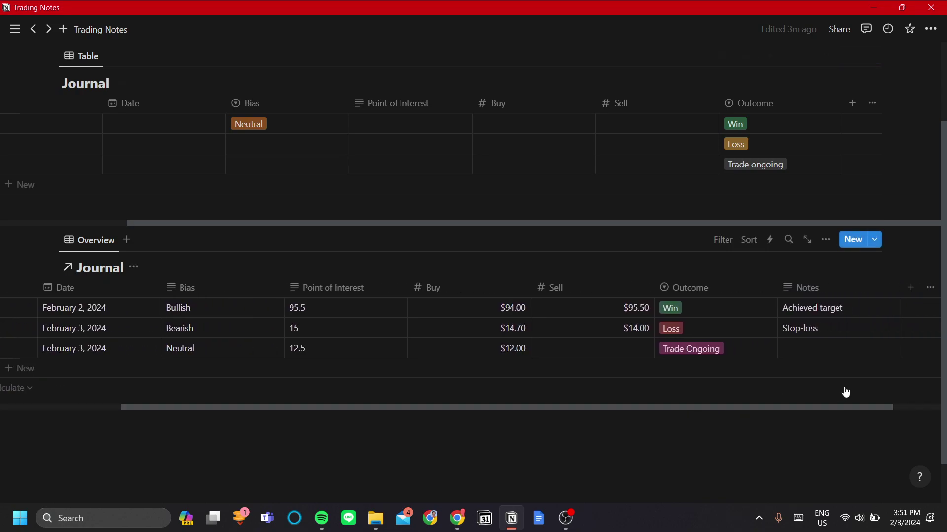
Step: Add a 'Notes' Text property after the Outcome column
{"action": "left_click", "coordinate": [852, 103]}
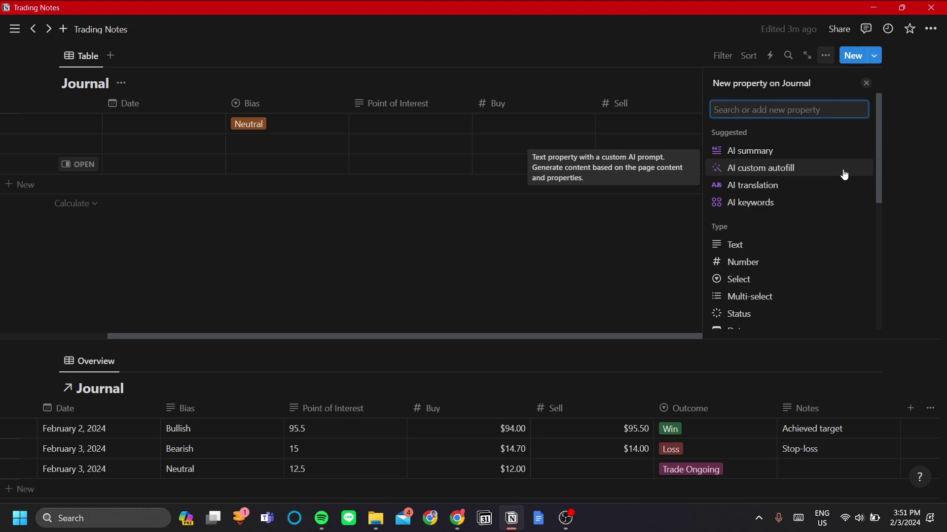
{"action": "type", "text": "Notes"}
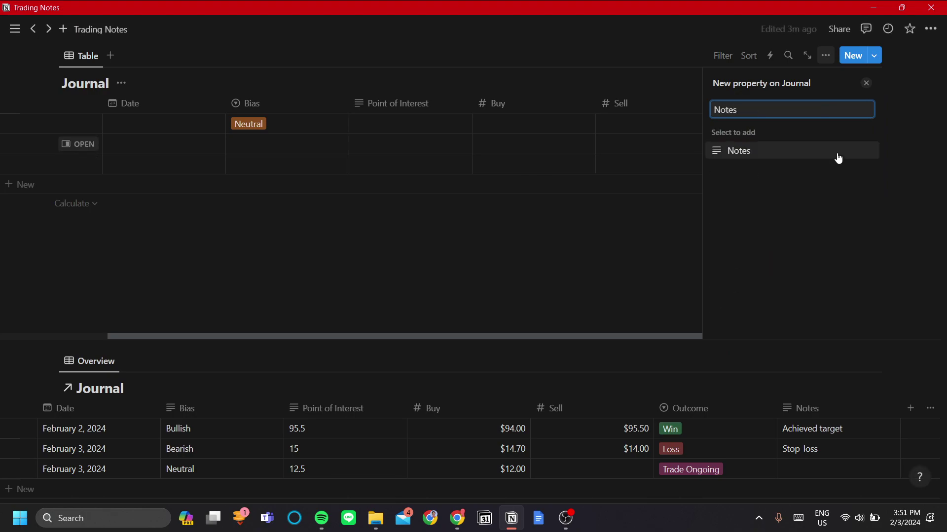
{"action": "left_click", "coordinate": [837, 154]}
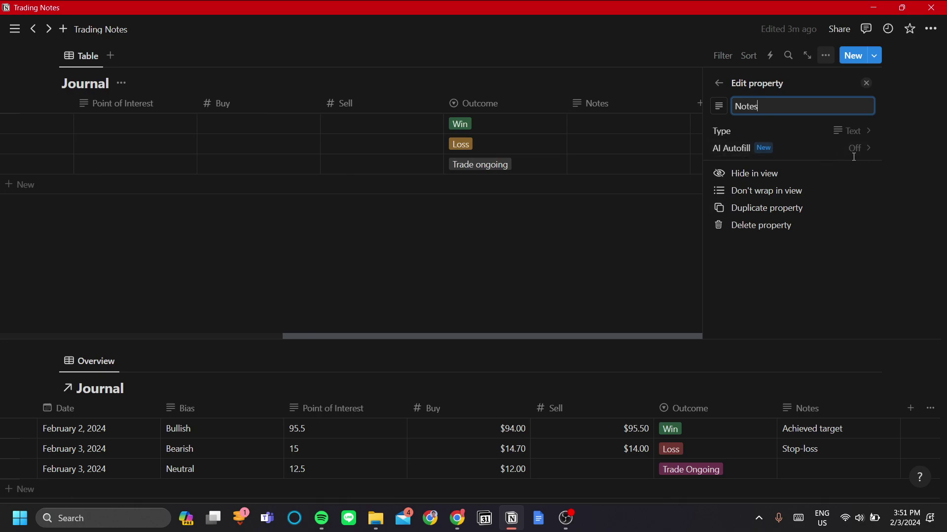
{"action": "left_click", "coordinate": [648, 266]}
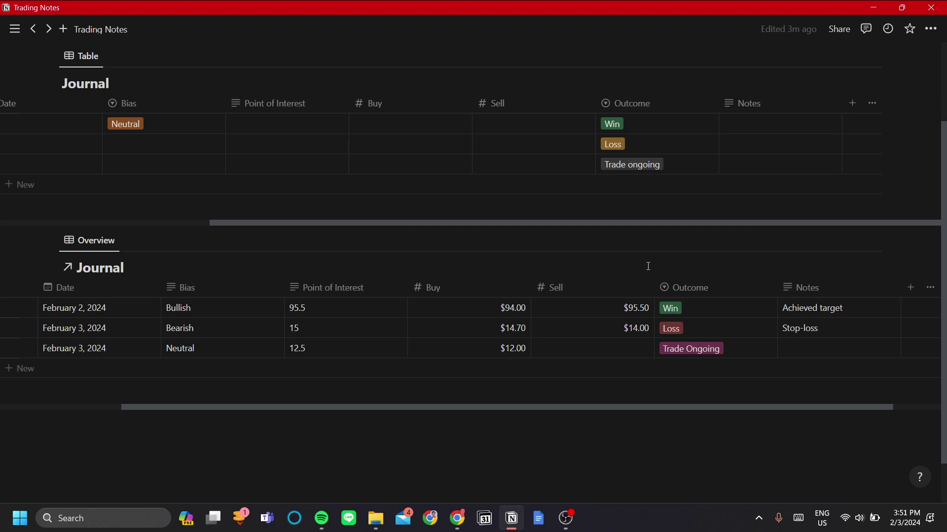
Step: Write 'that day I was feeling really good about this buy' in the first row's Notes, then scroll both tables left
{"action": "left_click", "coordinate": [809, 124]}
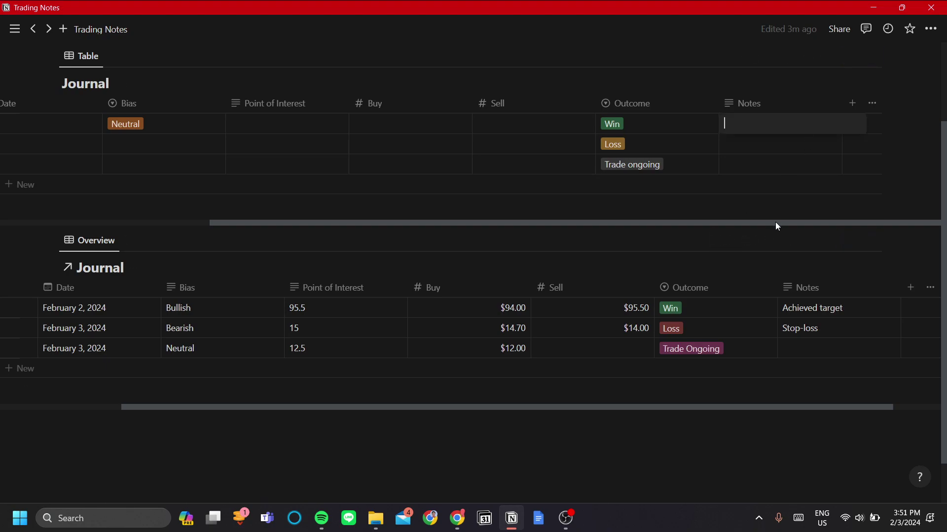
{"action": "type", "text": "that"}
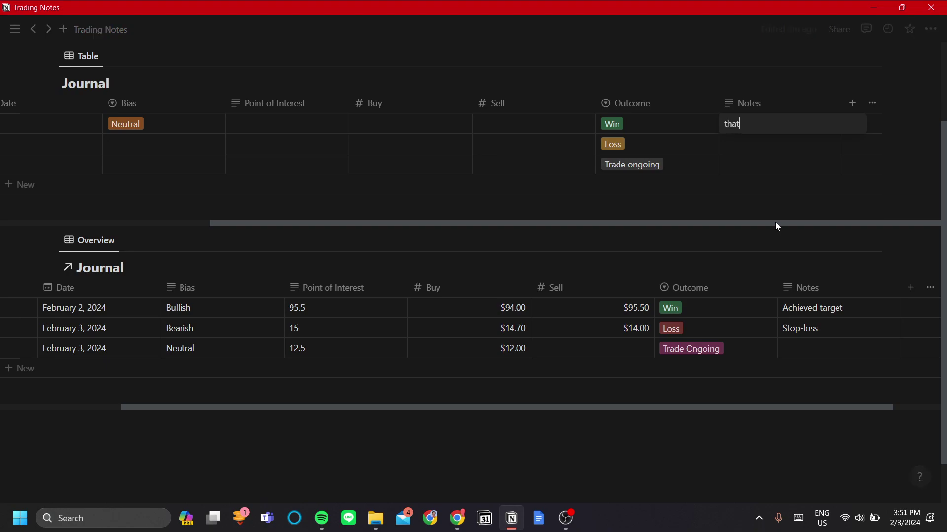
{"action": "type", "text": " day I wa"}
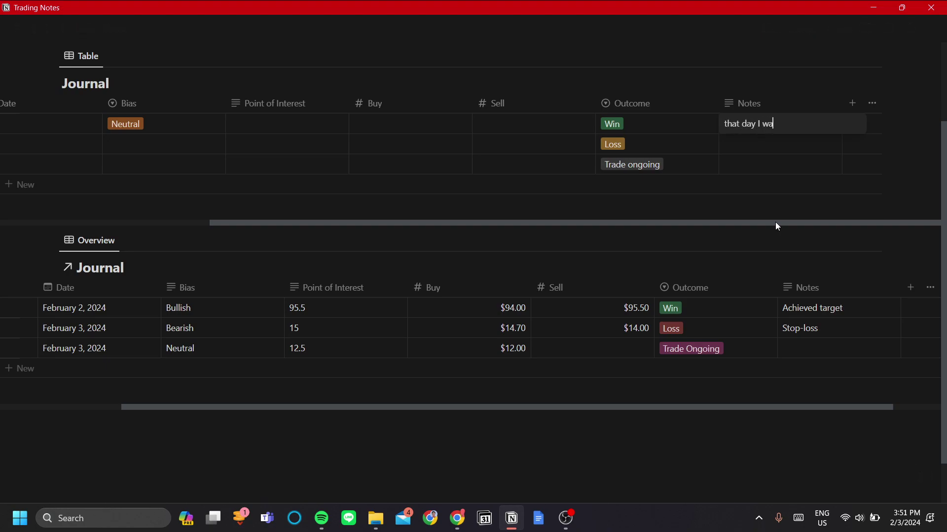
{"action": "type", "text": "s feeling really good a"}
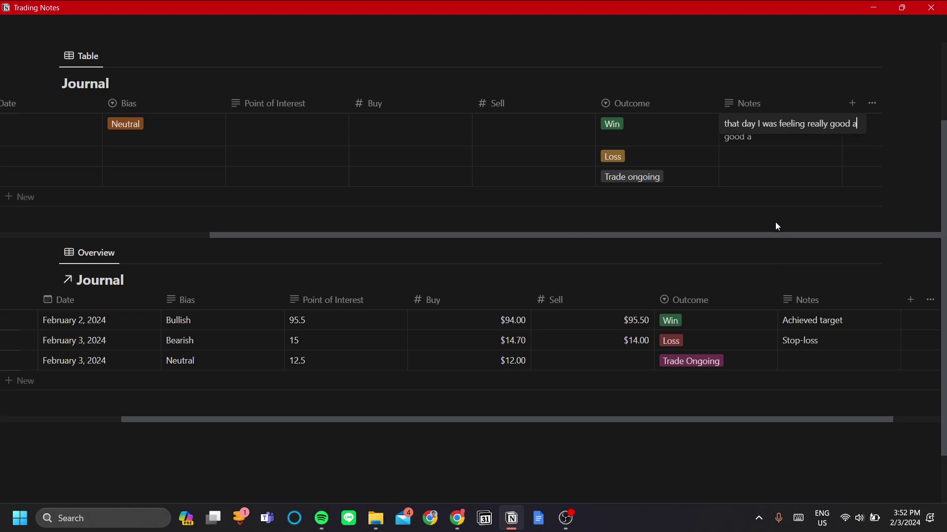
{"action": "type", "text": "bout this buy"}
{"action": "key", "text": "Return"}
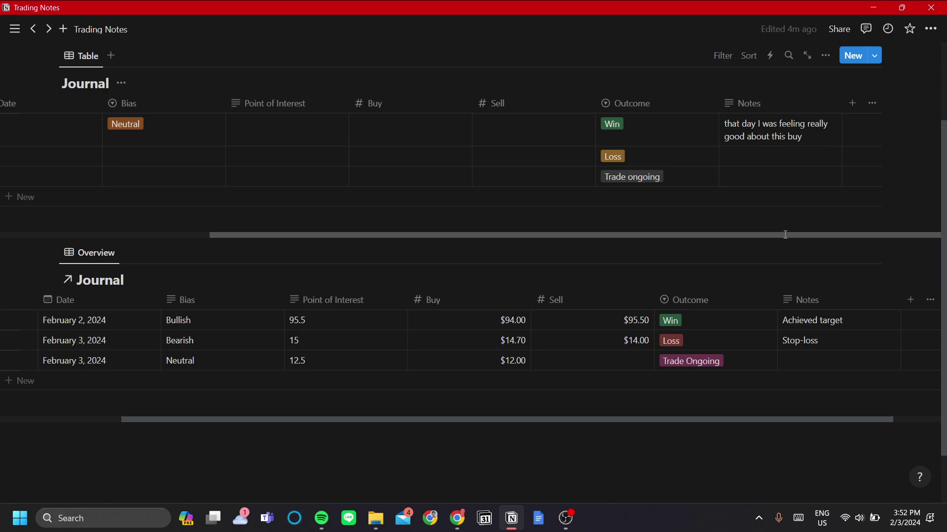
{"action": "left_click_drag", "start_coordinate": [778, 236], "coordinate": [568, 236]}
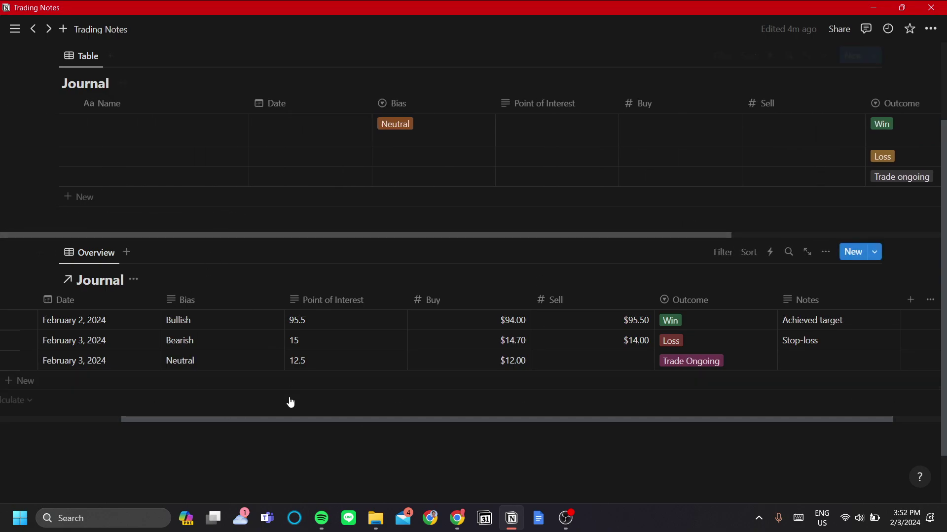
{"action": "left_click_drag", "start_coordinate": [294, 419], "coordinate": [185, 420]}
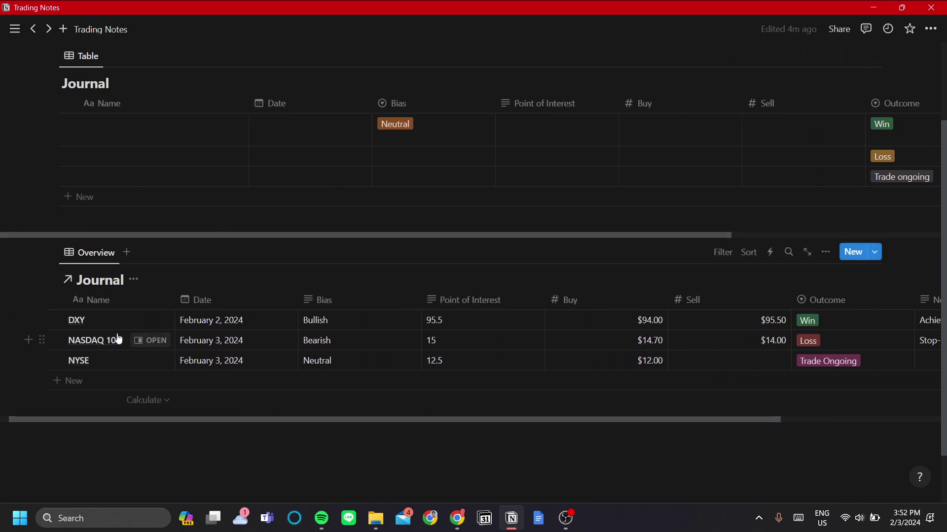
Step: Enter DXY, NASDAQ 100 and NYSE as the first, second and third Journal row names
{"action": "left_click", "coordinate": [78, 323]}
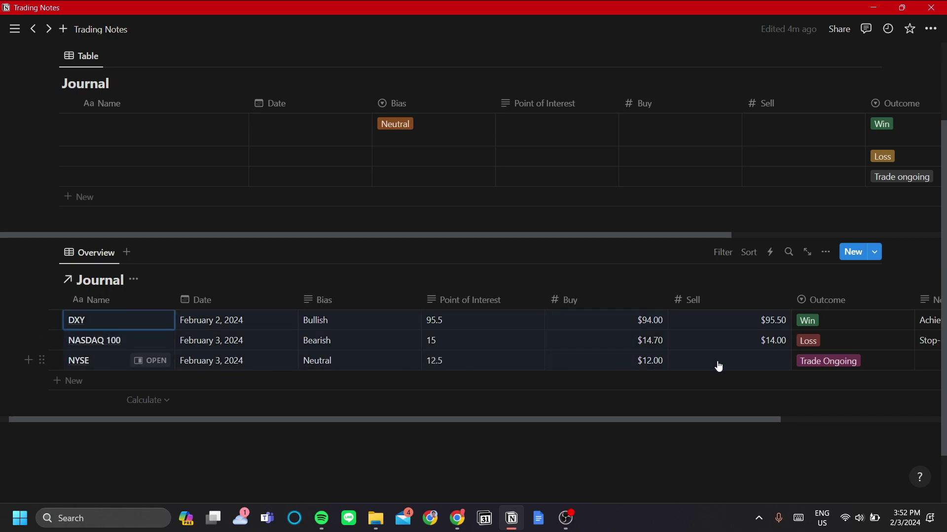
{"action": "left_click", "coordinate": [173, 127]}
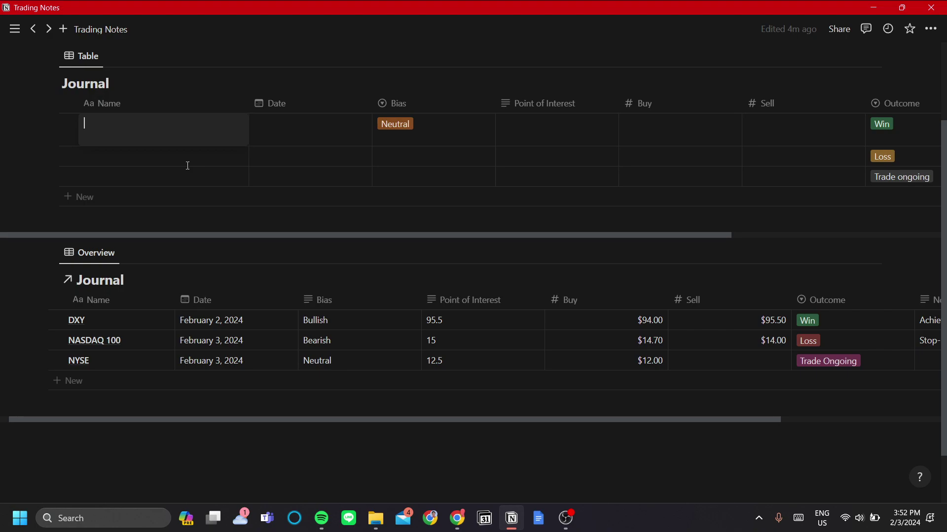
{"action": "type", "text": "DXY\tFebruary 2, 2024\tBullish\t95.5\t94\t95.5 NASDAQ 100\tFebruary 3, 2024\tBearish\t15\t14.7\t14 NYSE\tFebruary 3, 2024\tNeutral\t12.5\t12"}
{"action": "key", "text": "ctrl+z"}
{"action": "type", "text": "XY"}
{"action": "left_click", "coordinate": [188, 163]}
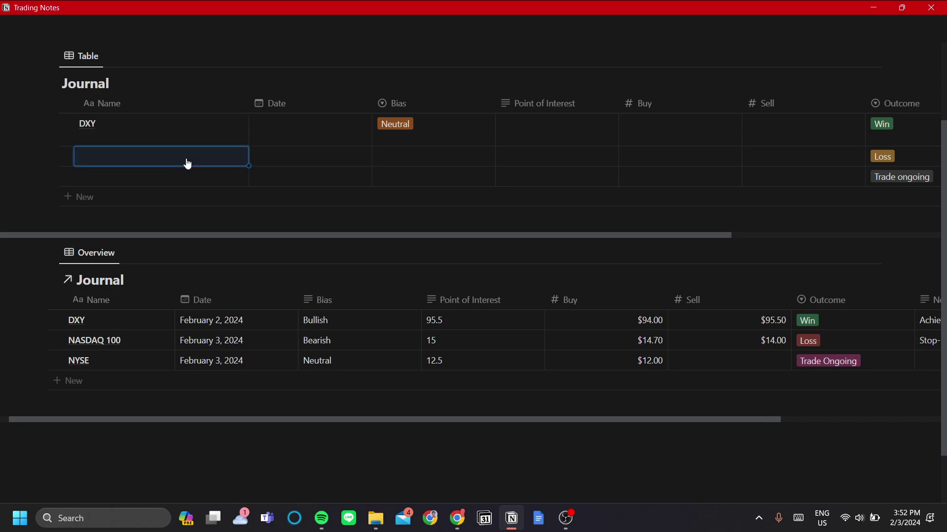
{"action": "type", "text": "NAD"}
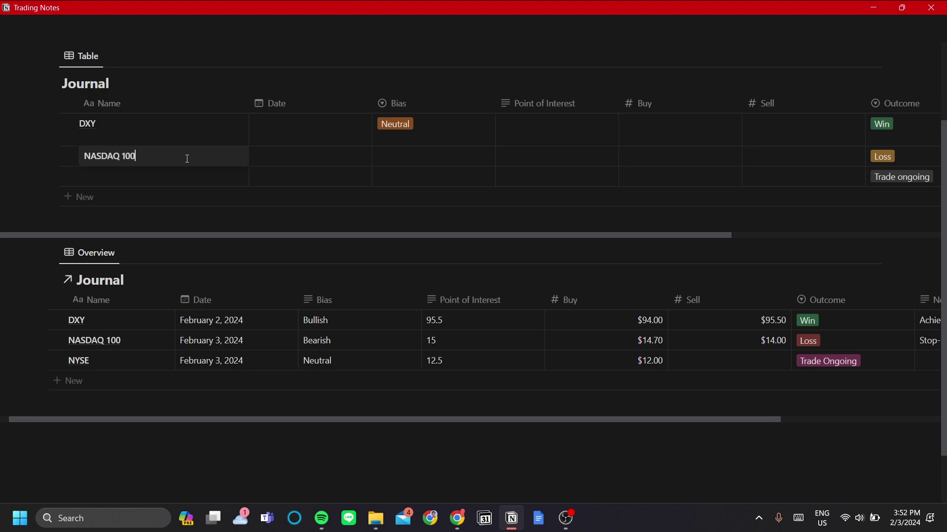
{"action": "type", "text": "ASDAQ 100"}
{"action": "key", "text": "Return"}
{"action": "type", "text": "NYSE"}
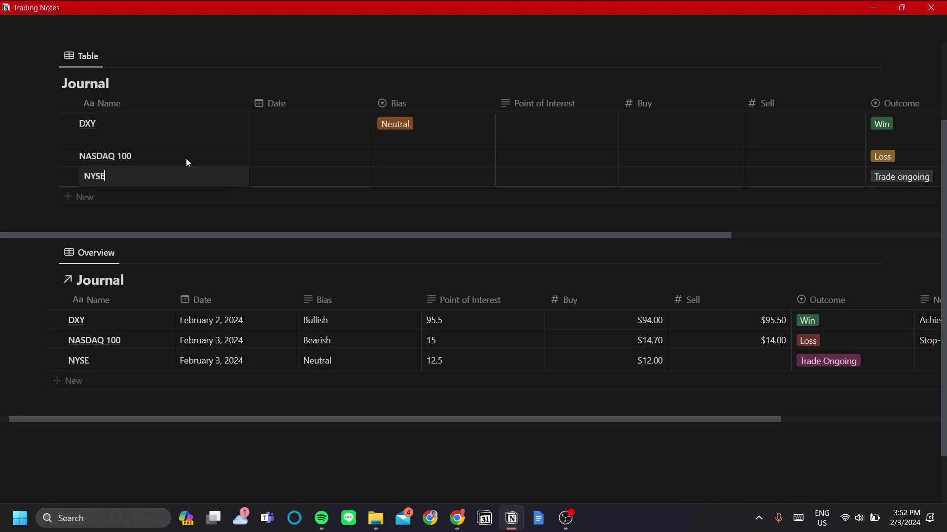
{"action": "key", "text": "Return"}
Step: Date the DXY, NASDAQ 100 and NYSE rows February 3, 4 and 5
{"action": "left_click", "coordinate": [296, 157]}
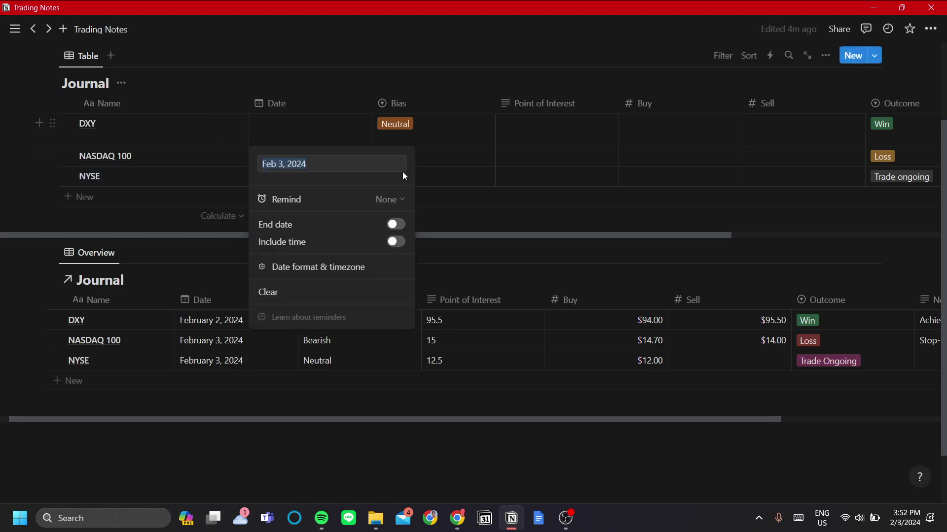
{"action": "left_click", "coordinate": [391, 225]}
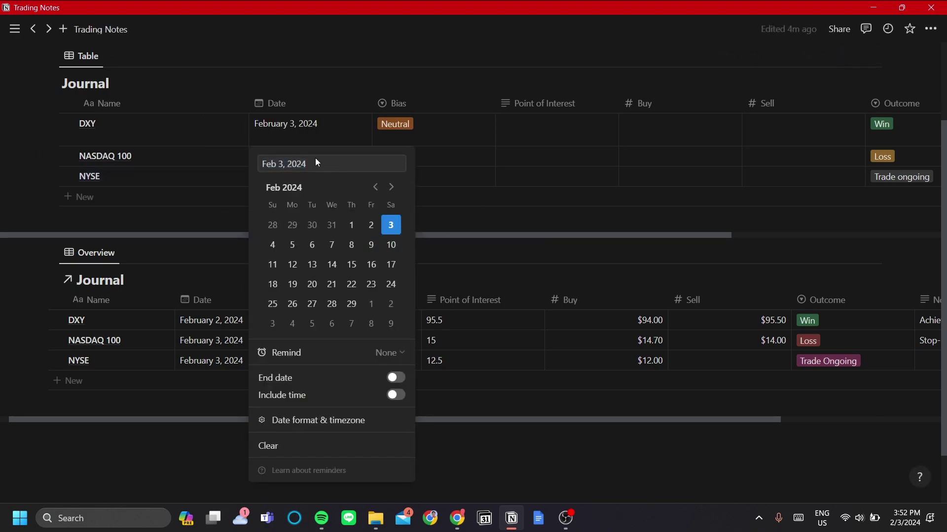
{"action": "key", "text": "Escape"}
{"action": "key", "text": "Down"}
{"action": "key", "text": "Return"}
{"action": "left_click", "coordinate": [273, 259]}
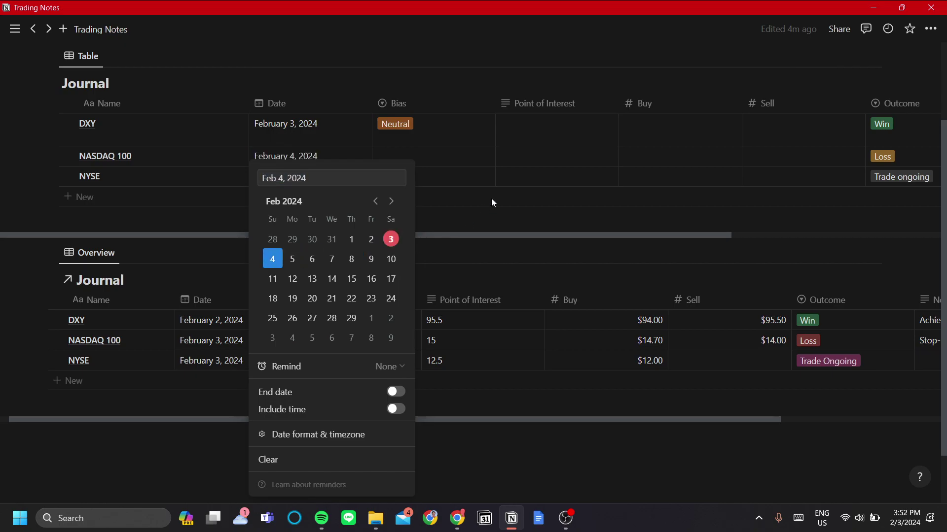
{"action": "left_click", "coordinate": [491, 198]}
{"action": "left_click", "coordinate": [312, 178]}
{"action": "left_click", "coordinate": [292, 259]}
{"action": "key", "text": "Escape"}
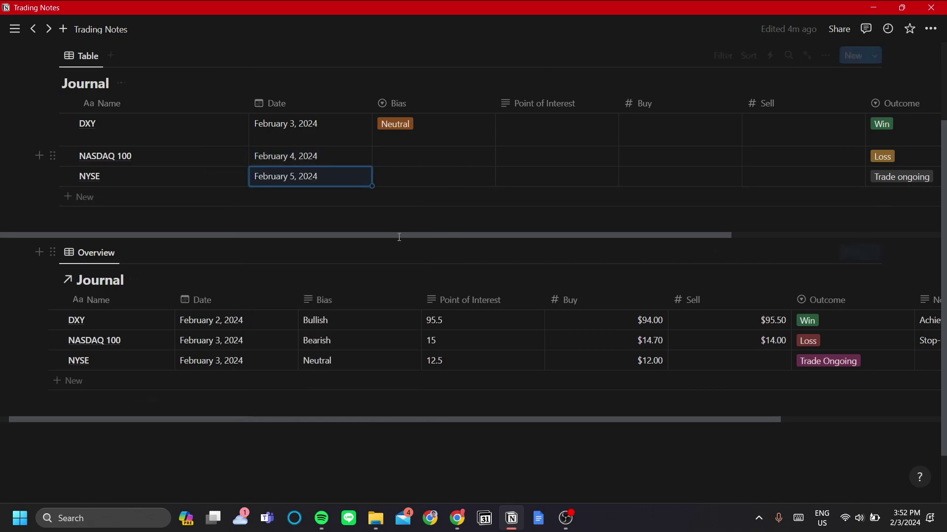
Step: Set NASDAQ 100's Bias to Bullish and NYSE's Bias to Bearish
{"action": "left_click", "coordinate": [420, 161]}
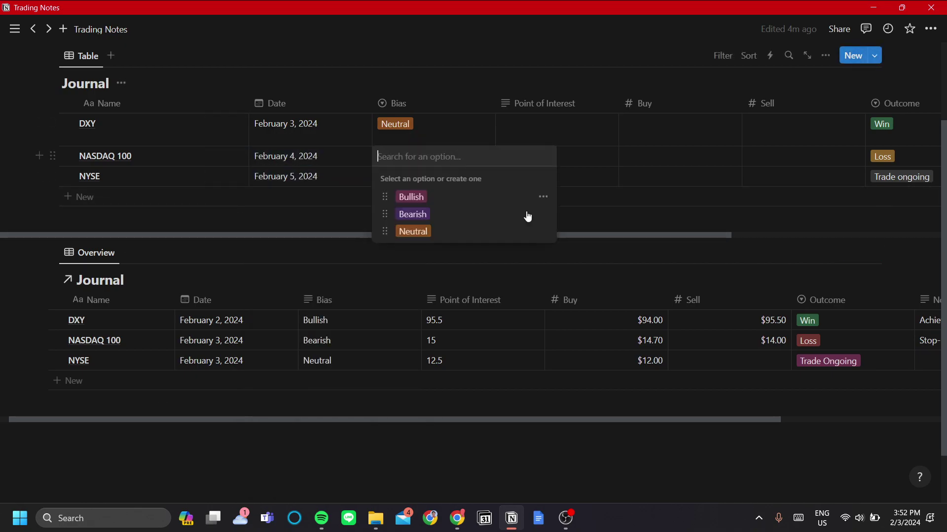
{"action": "left_click", "coordinate": [404, 198]}
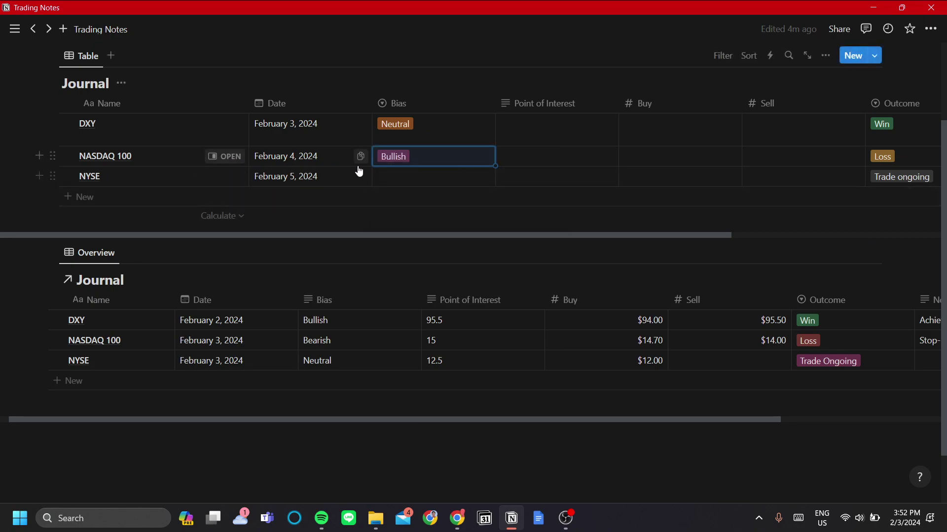
{"action": "left_click", "coordinate": [394, 177]}
{"action": "left_click", "coordinate": [462, 236]}
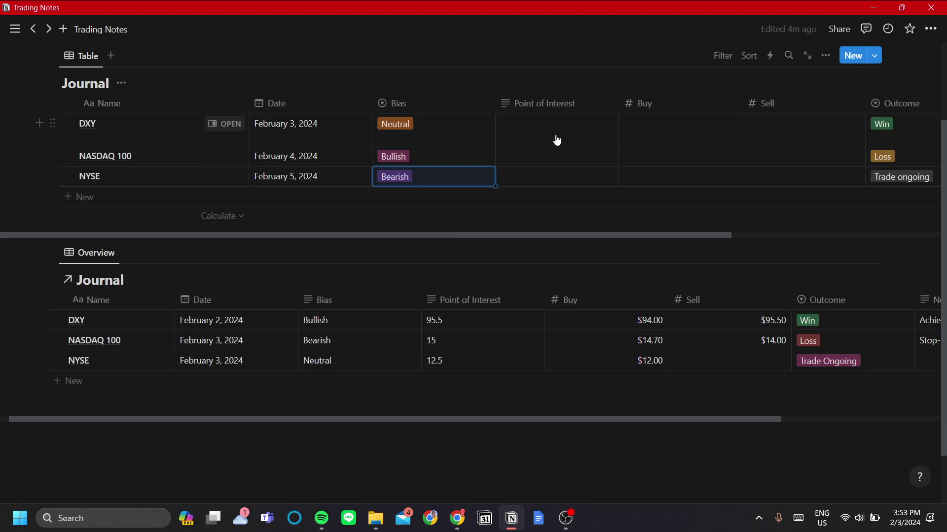
Step: Enter Point of Interest values 80, 15 and 12.5 for DXY, NASDAQ 100 and NYSE
{"action": "left_click", "coordinate": [459, 316]}
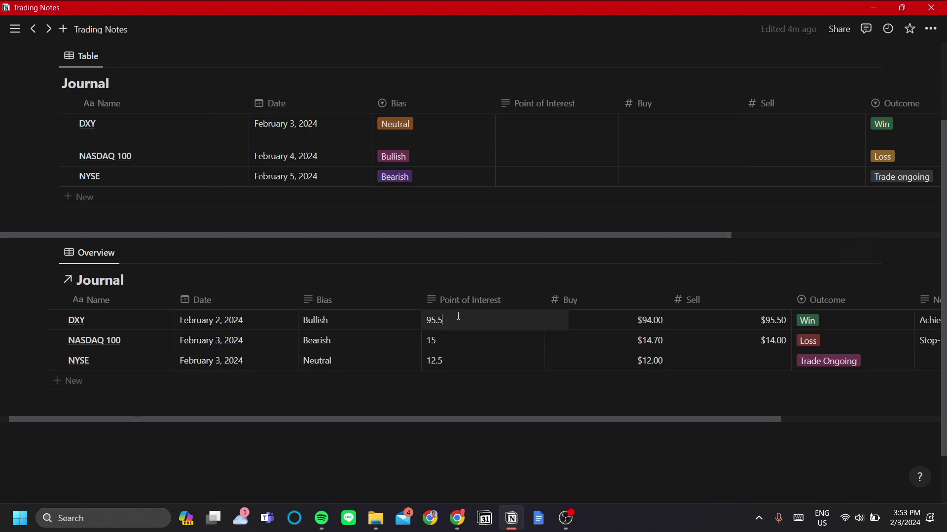
{"action": "left_click", "coordinate": [571, 134]}
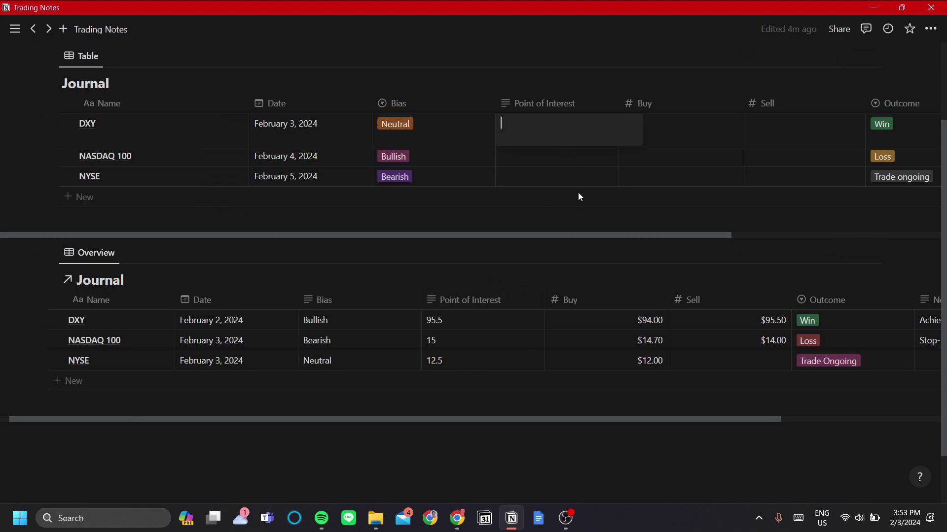
{"action": "type", "text": "80"}
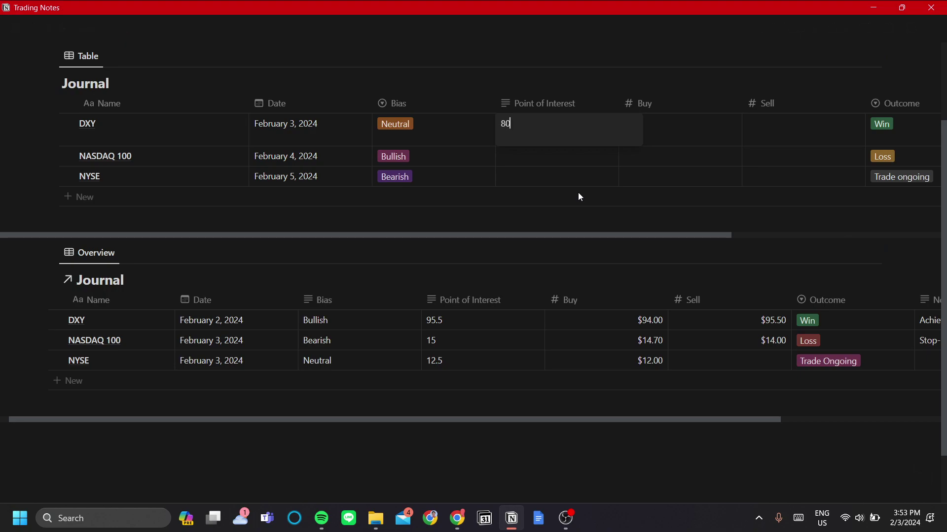
{"action": "key", "text": "Return"}
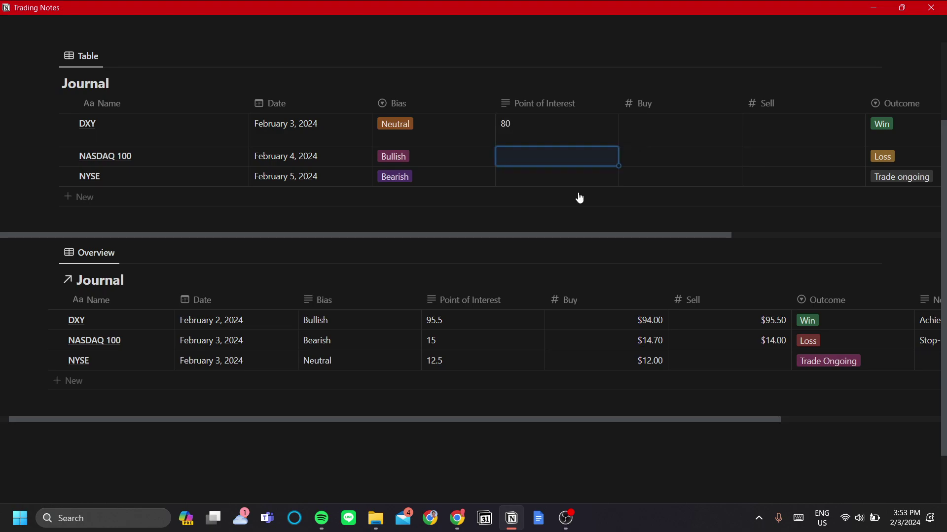
{"action": "type", "text": "15"}
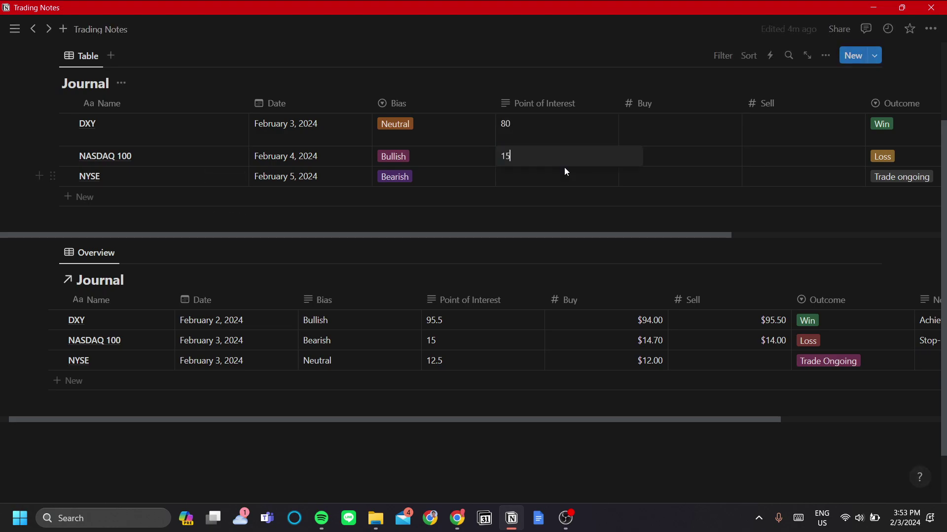
{"action": "key", "text": "Return"}
{"action": "type", "text": "12.5"}
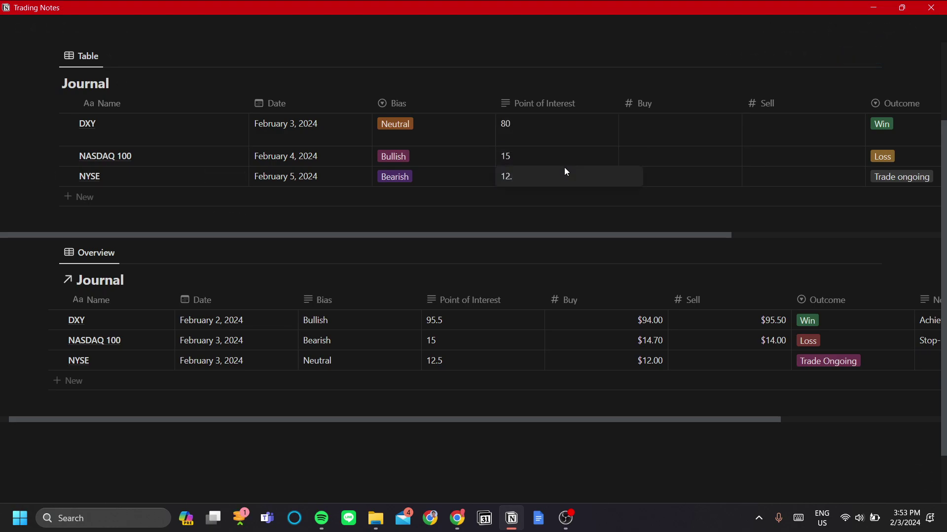
{"action": "left_click", "coordinate": [567, 233]}
{"action": "left_click_drag", "start_coordinate": [567, 234], "coordinate": [587, 234]}
{"action": "right_click", "coordinate": [581, 240]}
{"action": "key", "text": "Escape"}
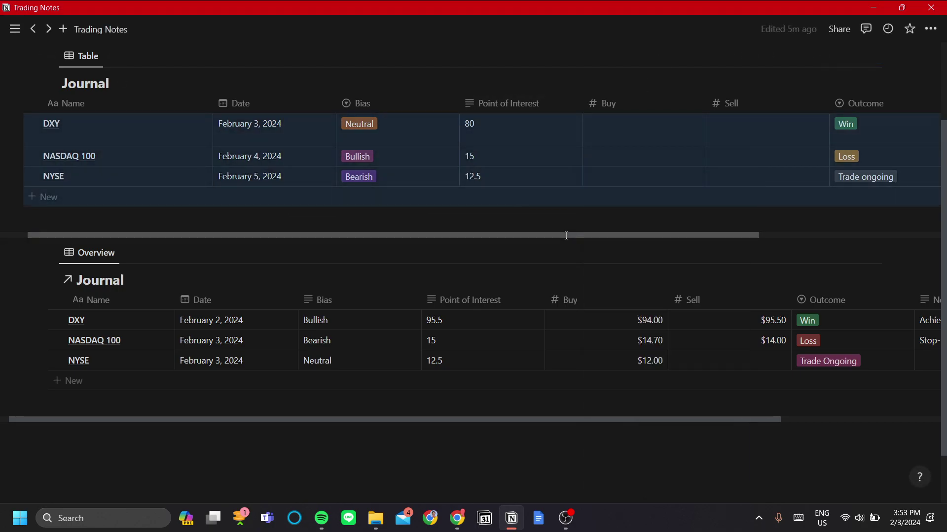
{"action": "key", "text": "Escape"}
{"action": "scroll", "coordinate": [569, 237], "scroll_direction": "right", "scroll_amount": 5}
Step: Enter Buy prices $78.00, $14.70 and $12.00 for the three trades
{"action": "left_click", "coordinate": [492, 123]}
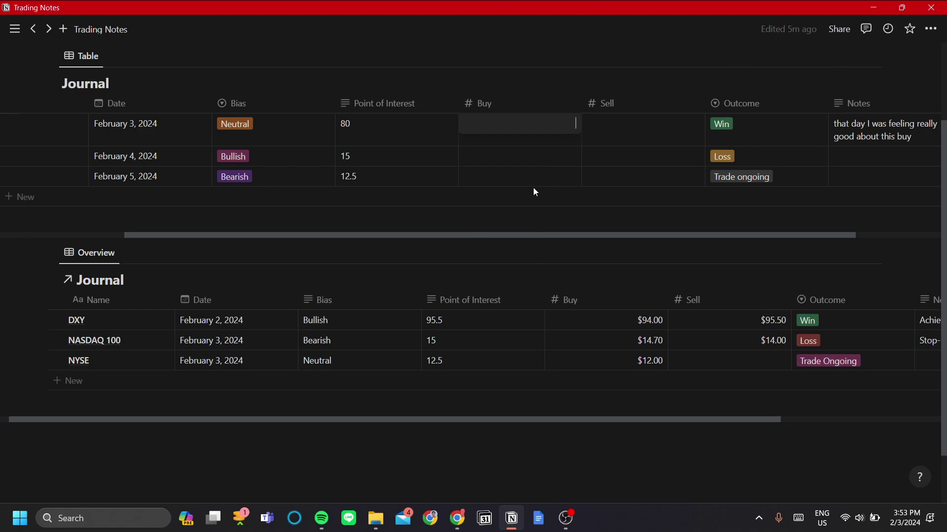
{"action": "type", "text": "78"}
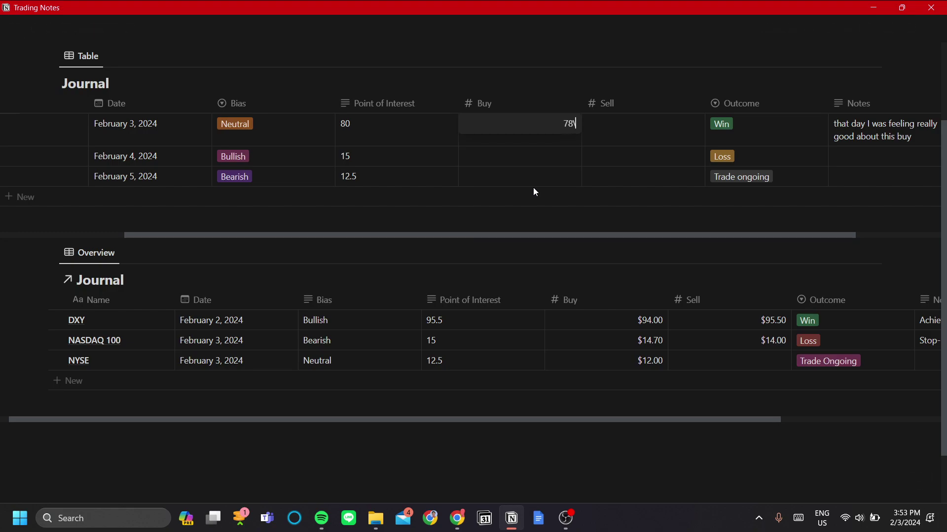
{"action": "key", "text": "Return"}
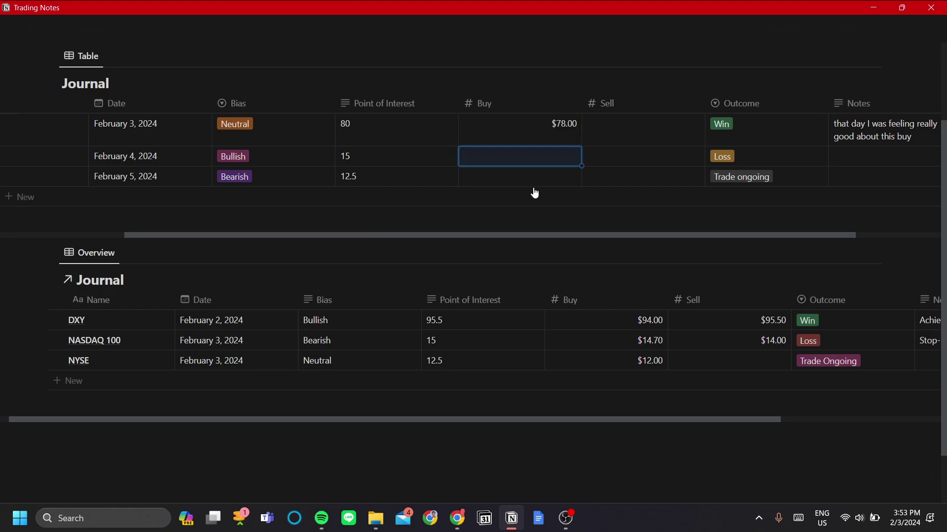
{"action": "type", "text": "1"}
{"action": "key", "text": "BackSpace"}
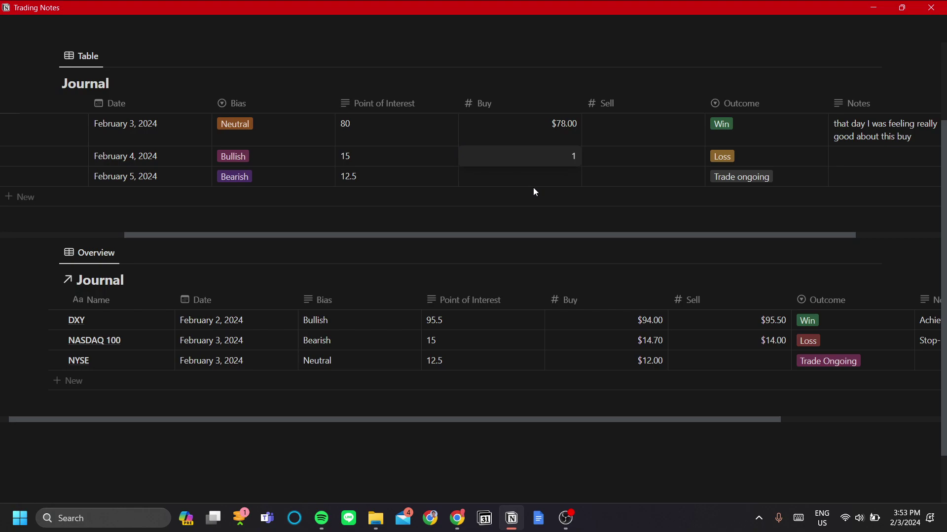
{"action": "type", "text": "14.8"}
{"action": "key", "text": "BackSpace"}
{"action": "type", "text": "7"}
{"action": "key", "text": "Return"}
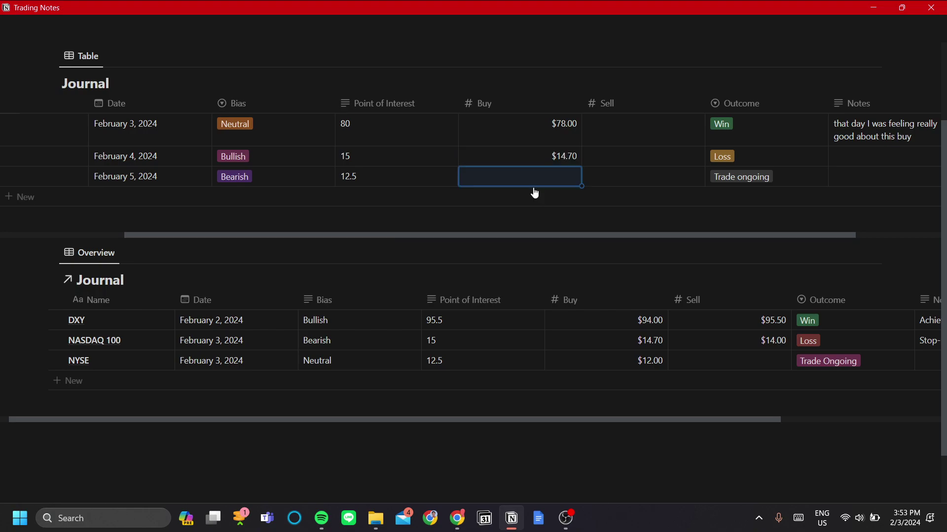
{"action": "type", "text": "12"}
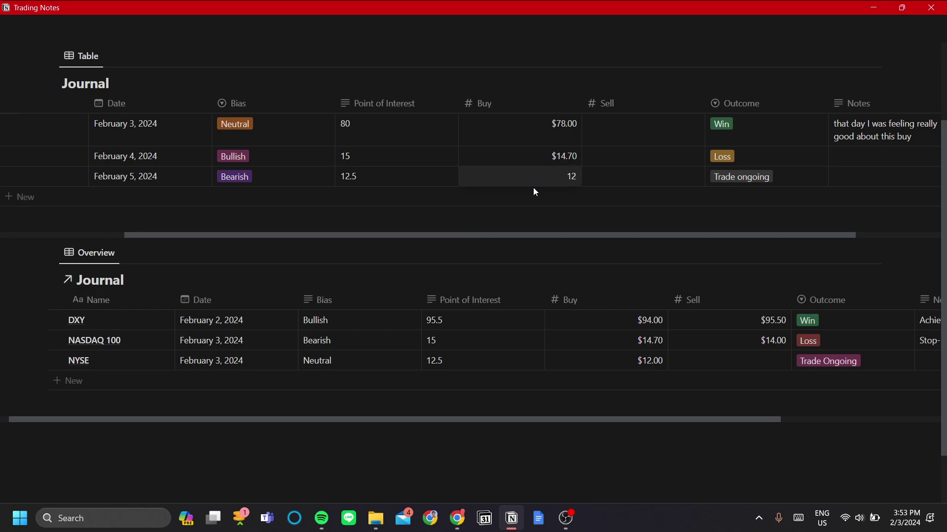
{"action": "key", "text": "Return"}
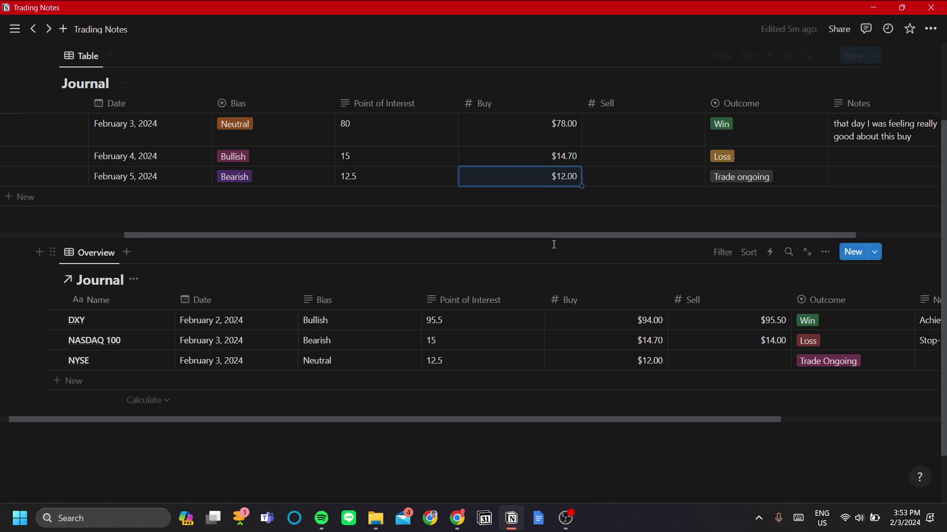
Step: Enter Sell prices $81.00, $15.00 and $11.90 for the three trades
{"action": "scroll", "coordinate": [566, 232], "scroll_direction": "right", "scroll_amount": 3}
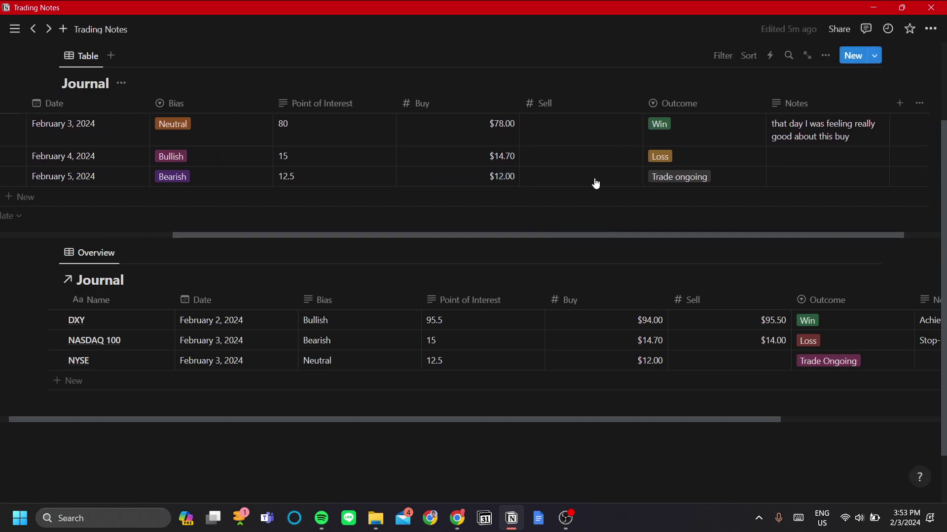
{"action": "left_click", "coordinate": [592, 129]}
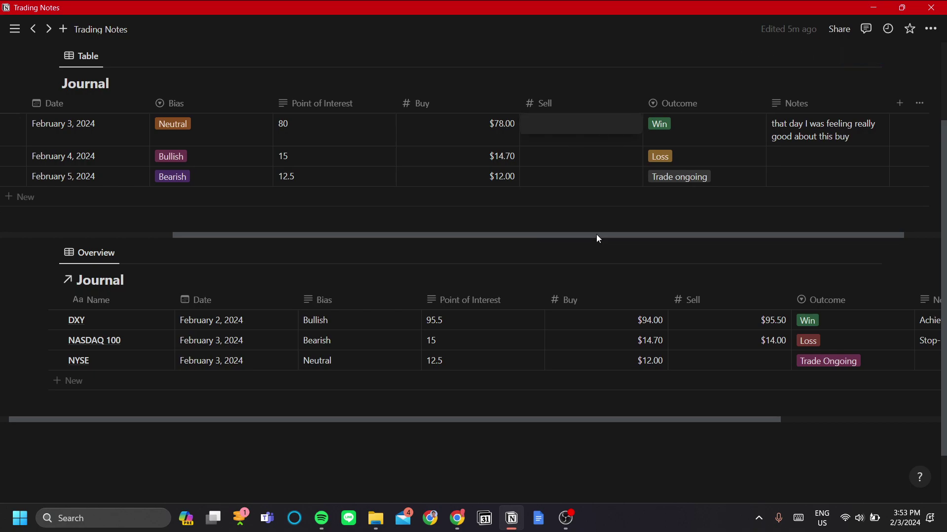
{"action": "type", "text": "8"}
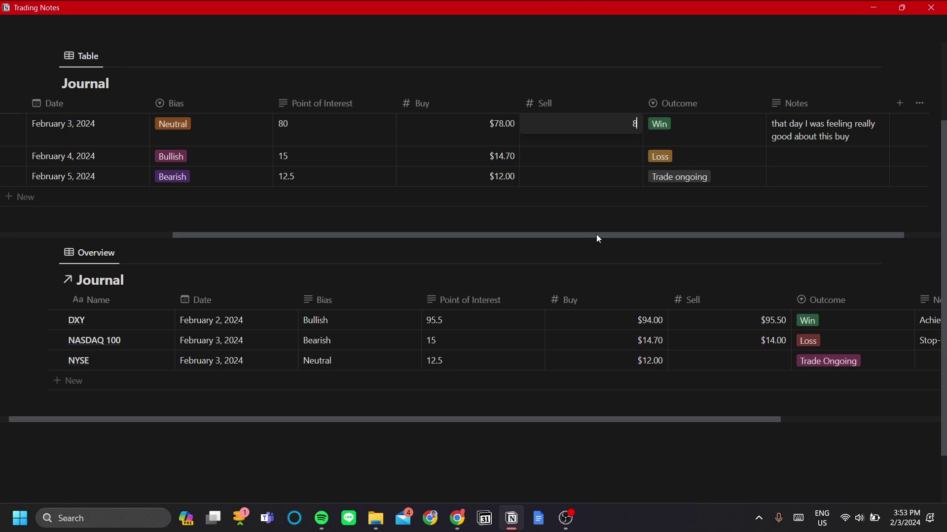
{"action": "type", "text": "1"}
{"action": "key", "text": "Return"}
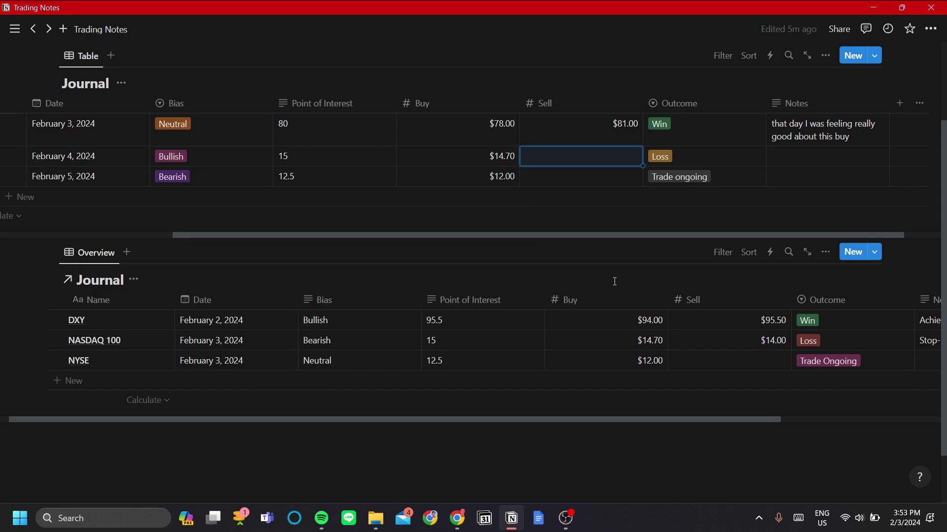
{"action": "type", "text": "15"}
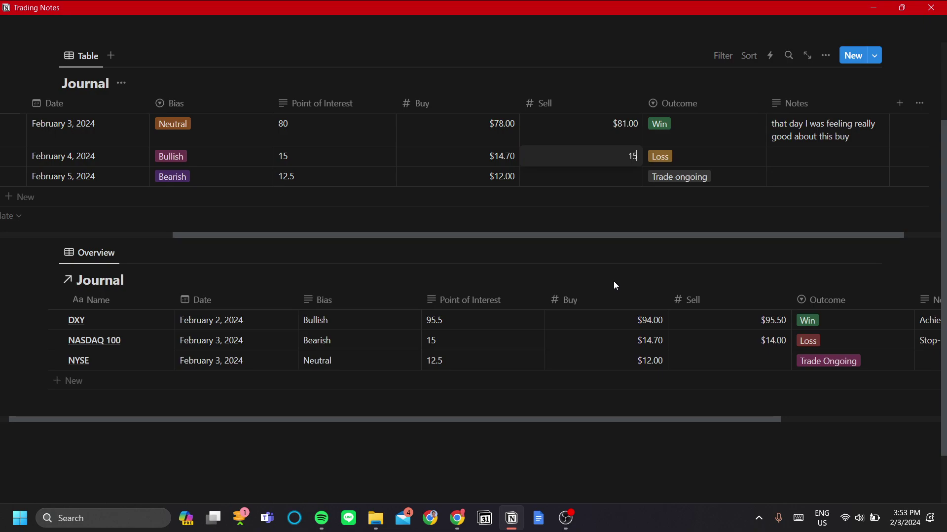
{"action": "key", "text": "Return"}
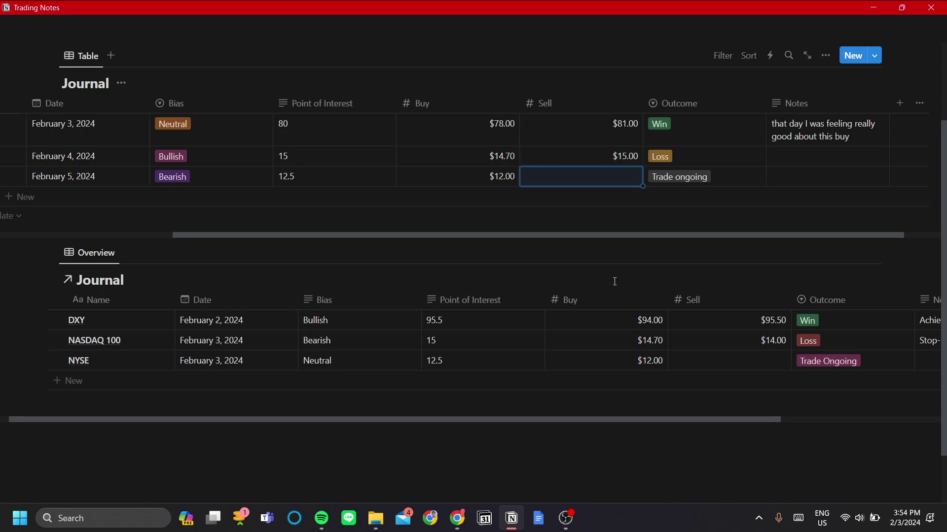
{"action": "type", "text": "11.9"}
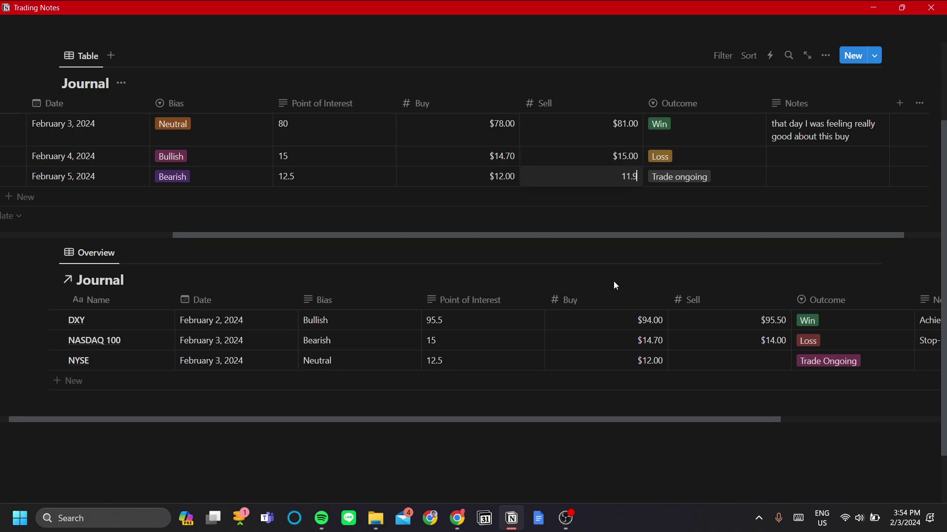
{"action": "key", "text": "Return"}
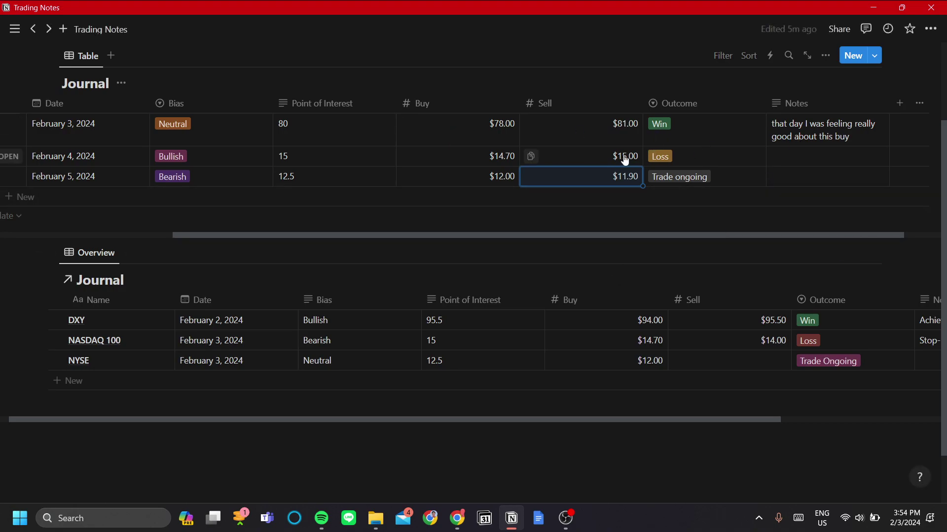
Step: Set the February 4 trade's Outcome to Win and the February 5 trade's to Loss
{"action": "left_click", "coordinate": [661, 157]}
{"action": "left_click", "coordinate": [707, 196]}
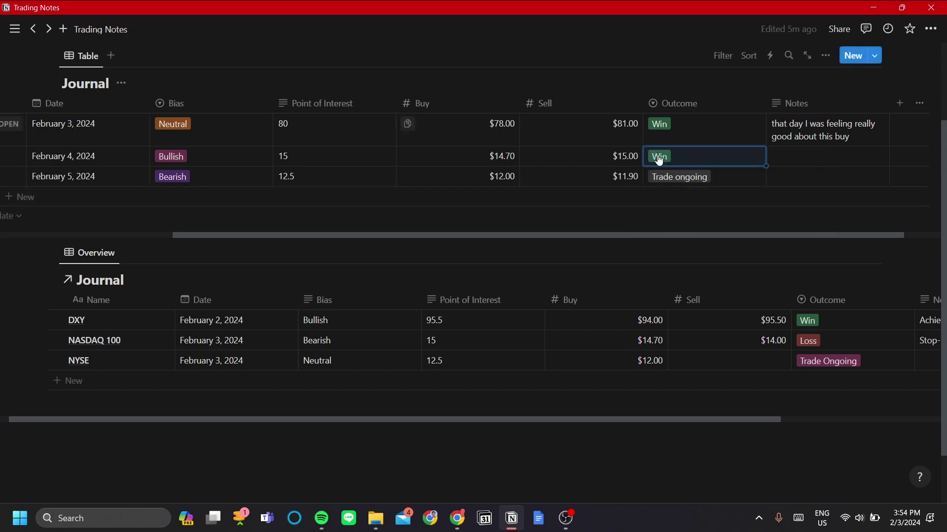
{"action": "left_click", "coordinate": [710, 181]}
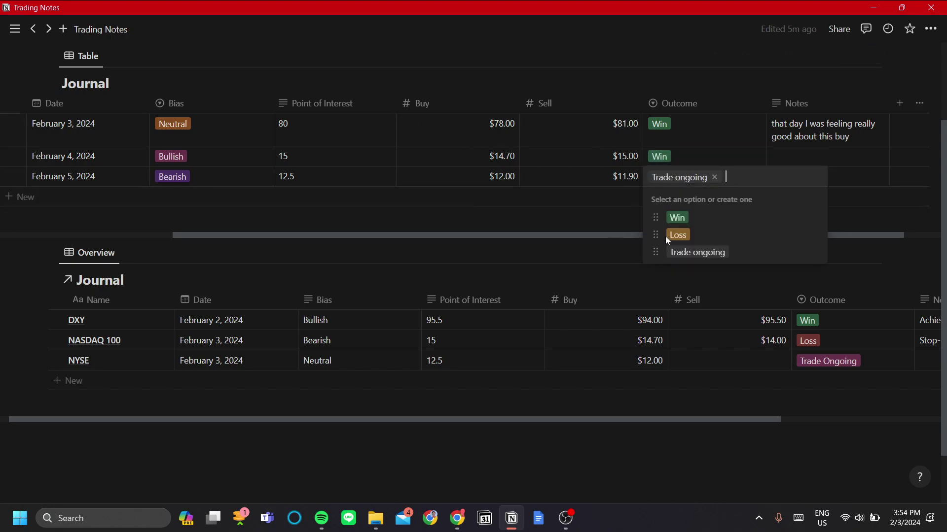
{"action": "left_click", "coordinate": [721, 237]}
Step: Recolour the Loss Outcome option red
{"action": "left_click", "coordinate": [669, 180]}
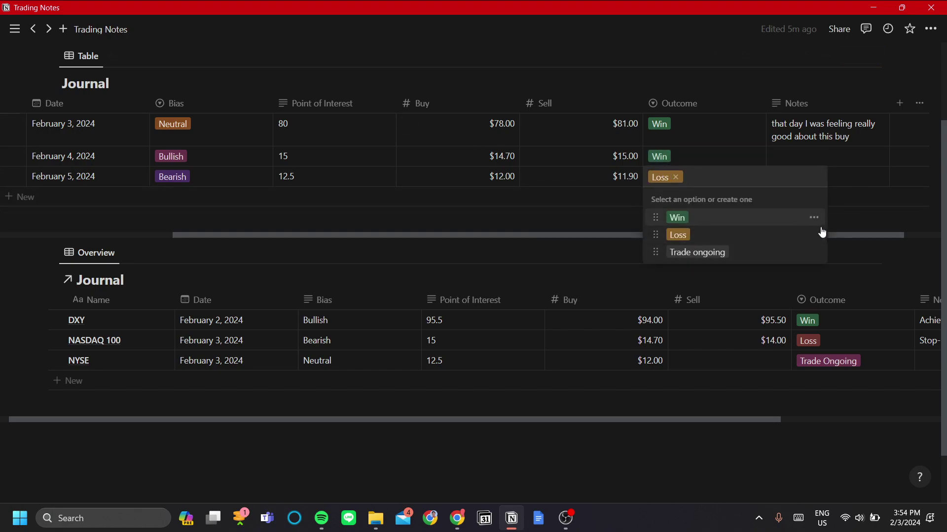
{"action": "left_click", "coordinate": [814, 235]}
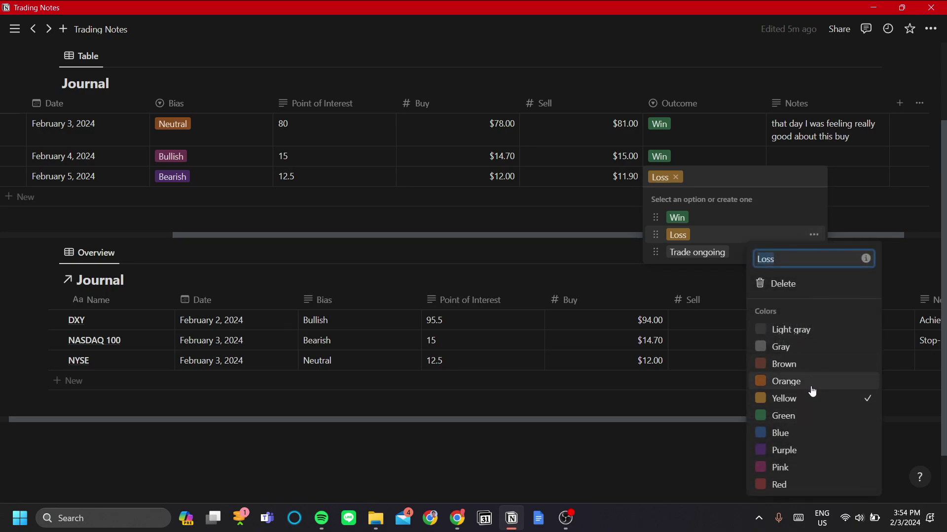
{"action": "left_click", "coordinate": [812, 486]}
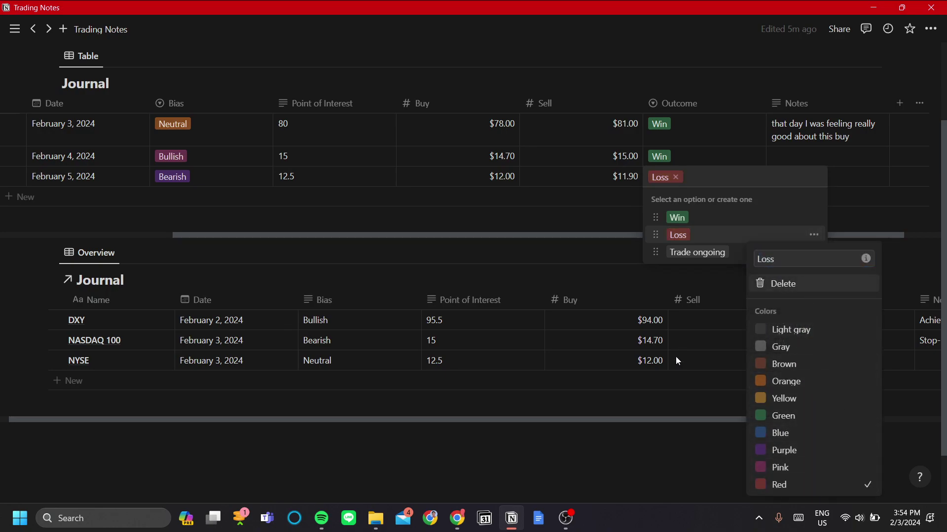
{"action": "left_click", "coordinate": [651, 458]}
{"action": "key", "text": "Escape"}
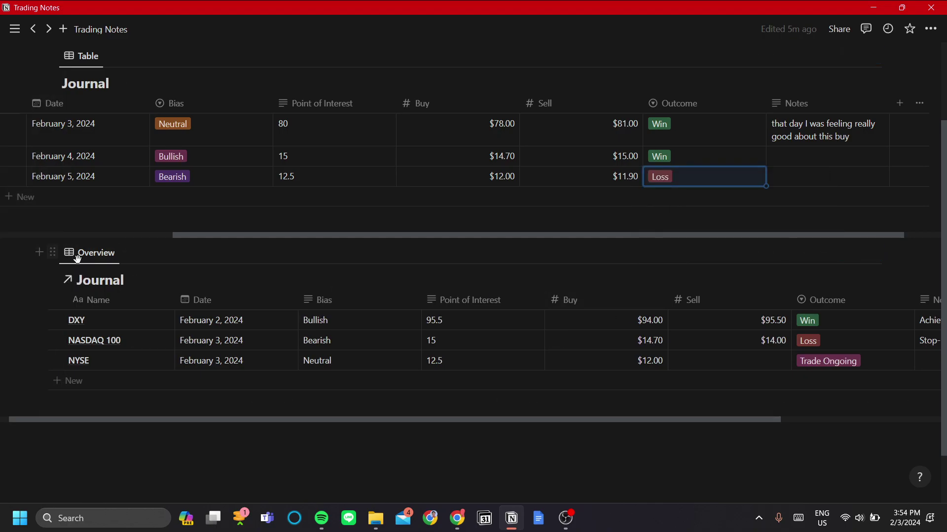
{"action": "left_click", "coordinate": [52, 252]}
{"action": "key", "text": "Escape"}
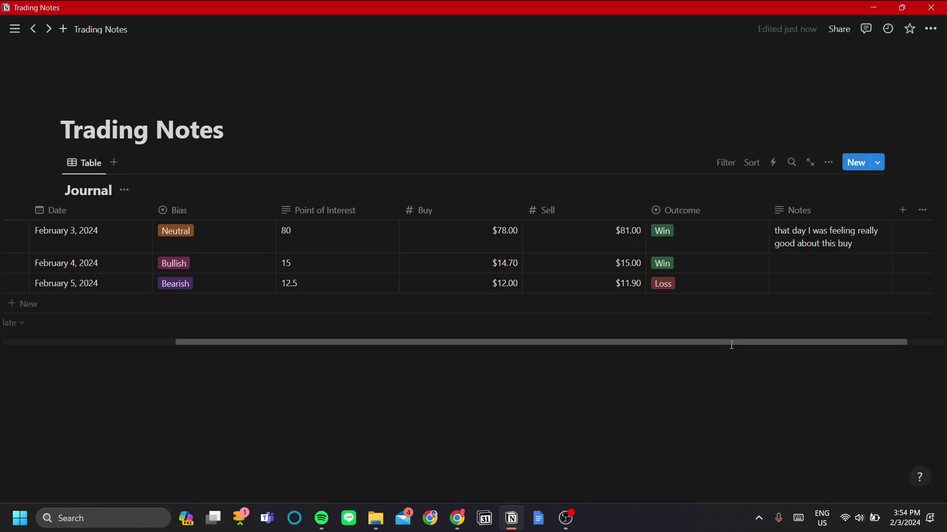
{"action": "left_click_drag", "start_coordinate": [732, 345], "coordinate": [398, 340]}
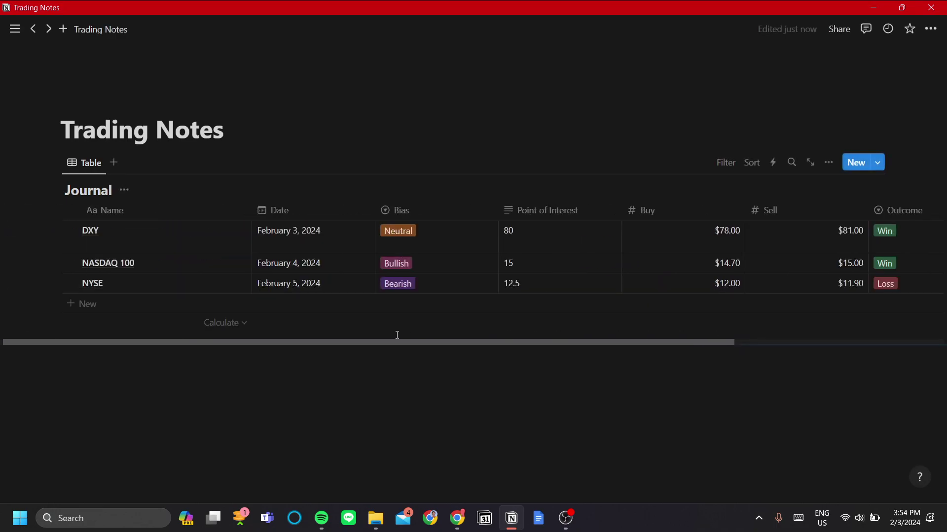
{"action": "left_click", "coordinate": [444, 384]}
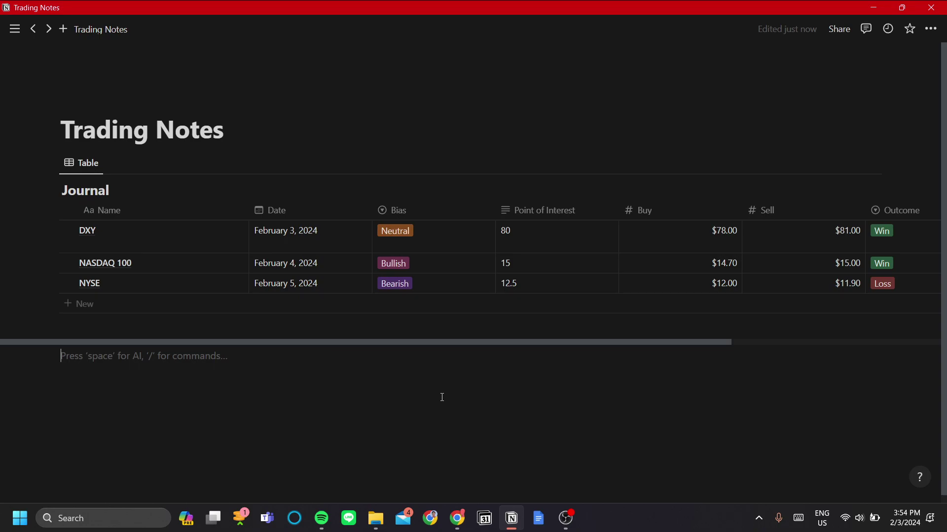
{"action": "scroll", "coordinate": [445, 394], "scroll_direction": "down", "scroll_amount": 1}
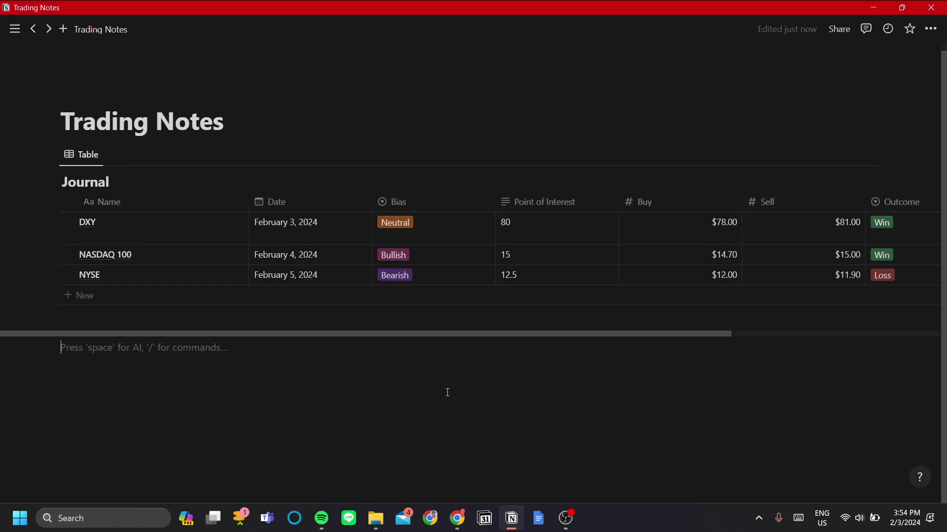
{"action": "type", "text": "/"}
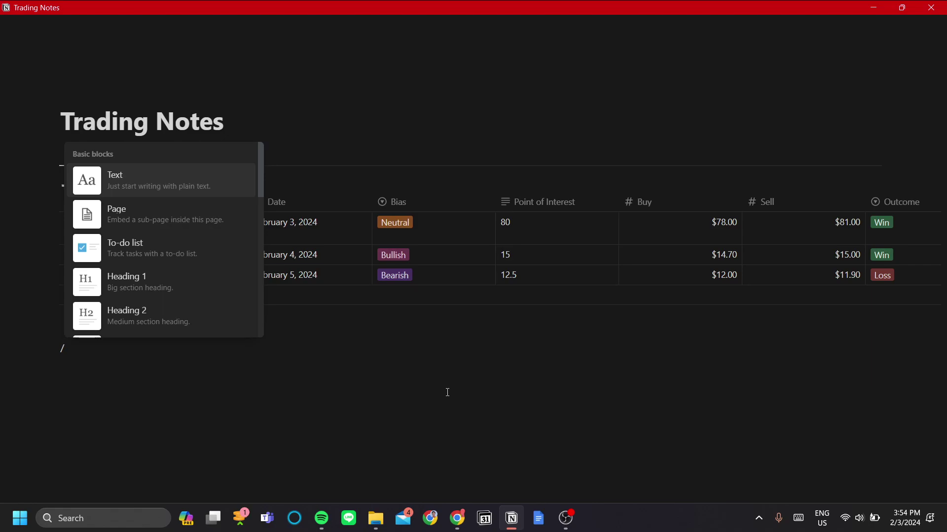
{"action": "type", "text": "vieww"}
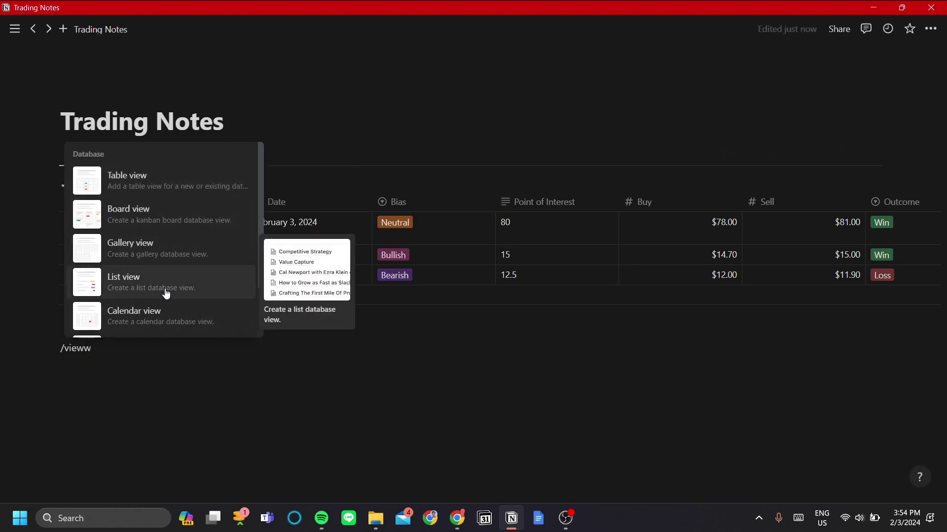
{"action": "key", "text": "Return"}
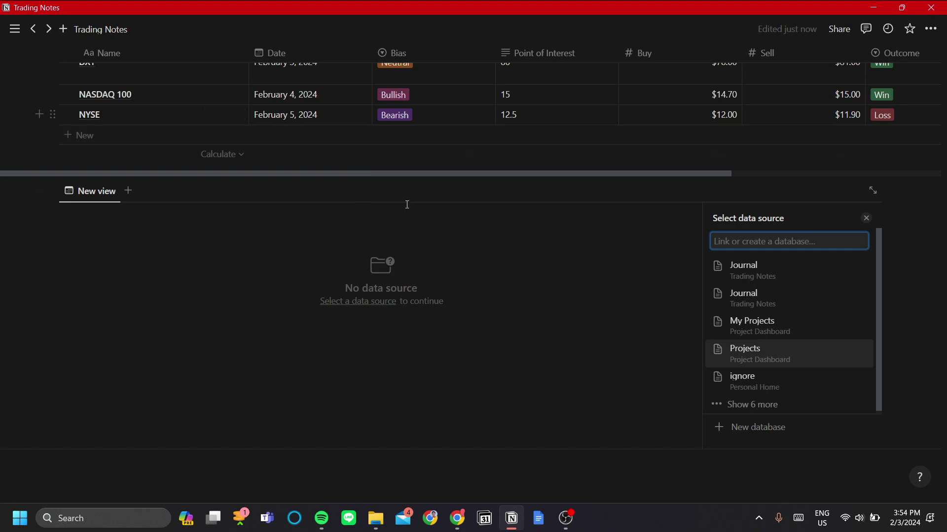
{"action": "left_click", "coordinate": [781, 279]}
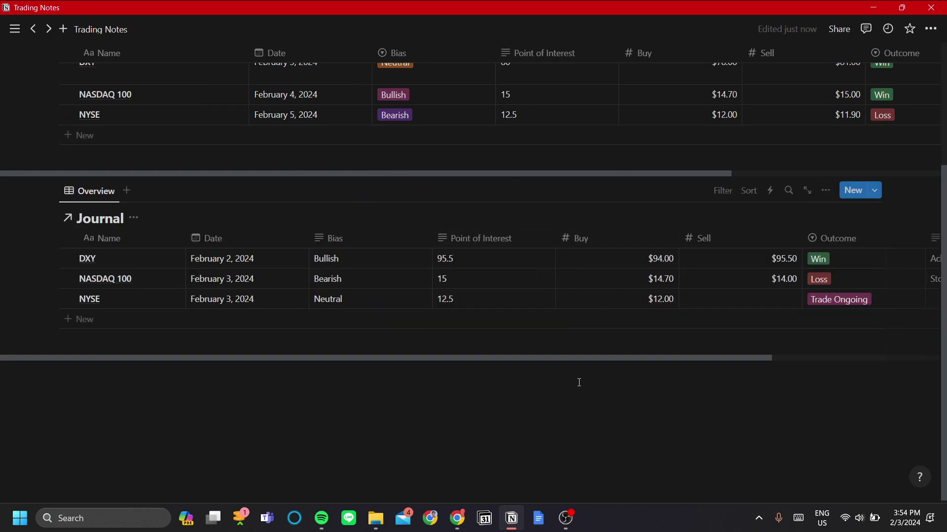
{"action": "scroll", "coordinate": [531, 372], "scroll_direction": "up", "scroll_amount": 3}
{"action": "scroll", "coordinate": [299, 346], "scroll_direction": "down", "scroll_amount": 3}
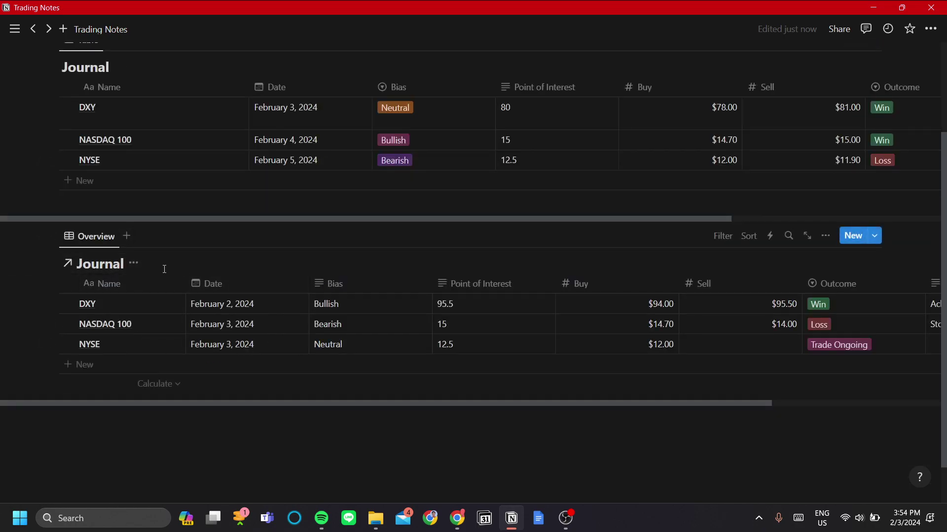
{"action": "scroll", "coordinate": [161, 270], "scroll_direction": "up", "scroll_amount": 1}
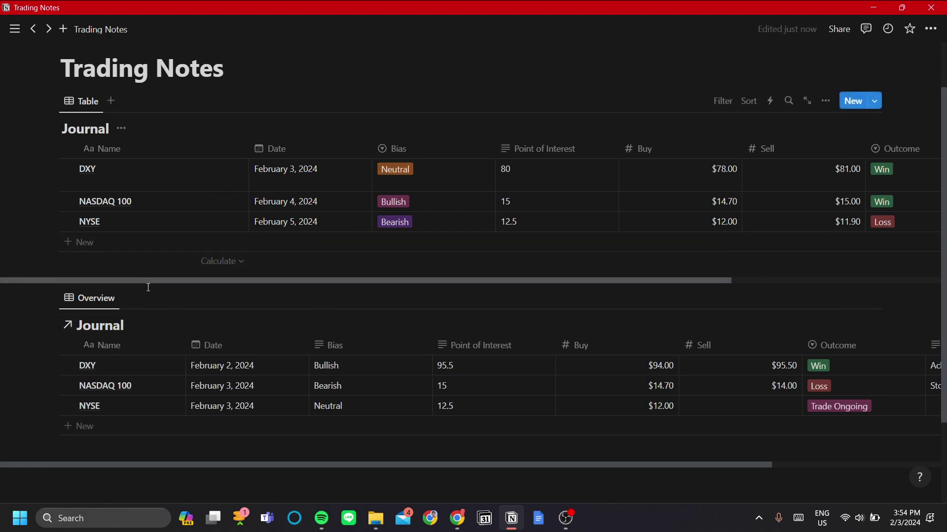
Step: Delete the old Overview linked database block
{"action": "left_click", "coordinate": [101, 303]}
{"action": "left_click", "coordinate": [100, 298]}
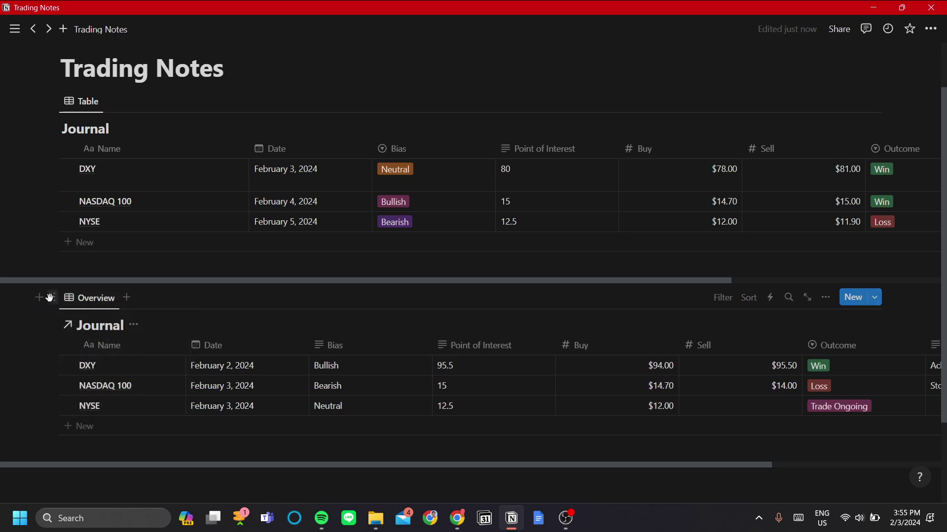
{"action": "left_click", "coordinate": [53, 298]}
{"action": "left_click", "coordinate": [146, 312]}
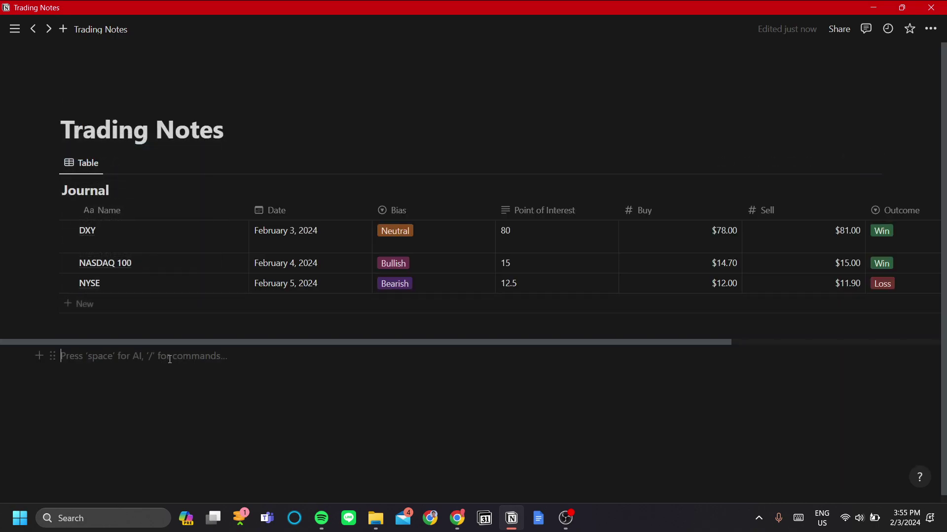
Step: Rename the Journal database title to 'New Journal'
{"action": "type", "text": "/"}
{"action": "left_click_drag", "start_coordinate": [62, 191], "coordinate": [68, 205]}
{"action": "type", "text": "New"}
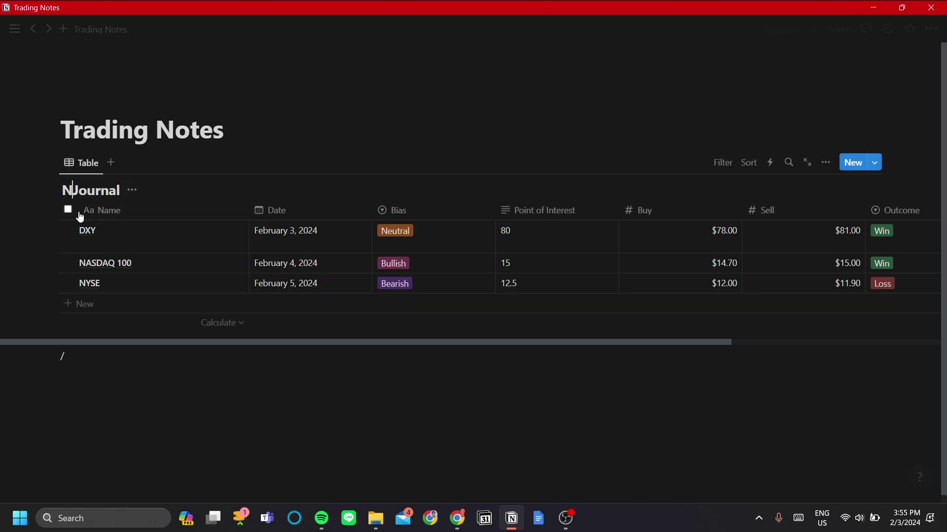
Step: Insert a /view block below the table linked to the New Journal database
{"action": "left_click", "coordinate": [193, 353]}
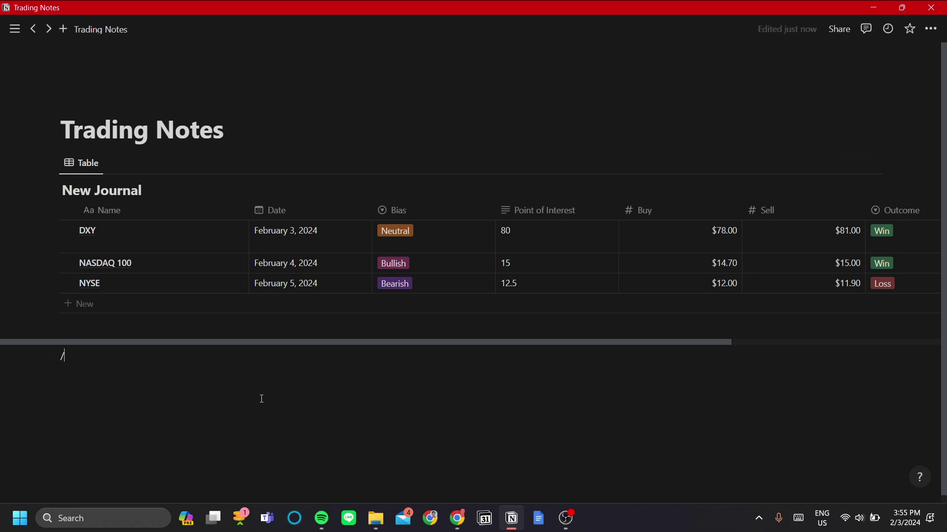
{"action": "key", "text": "BackSpace"}
{"action": "type", "text": "/"}
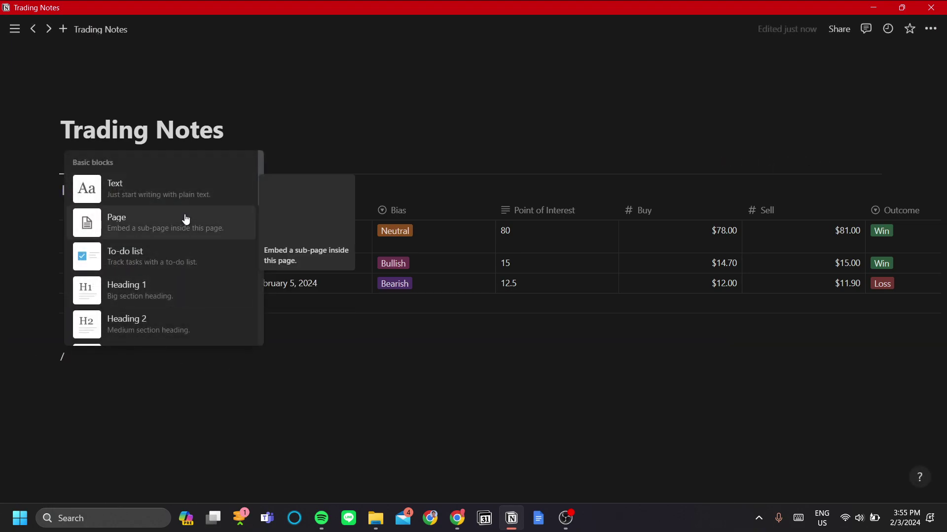
{"action": "type", "text": "view"}
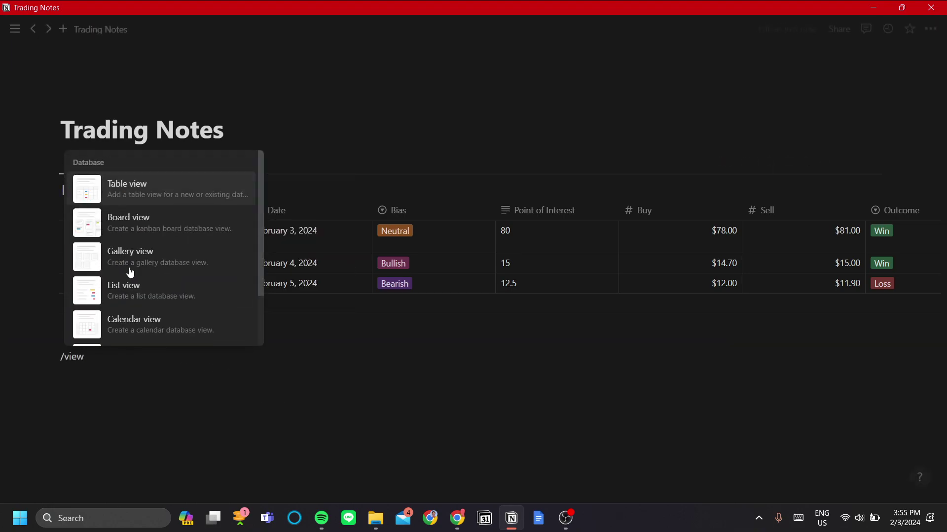
{"action": "left_click", "coordinate": [153, 326]}
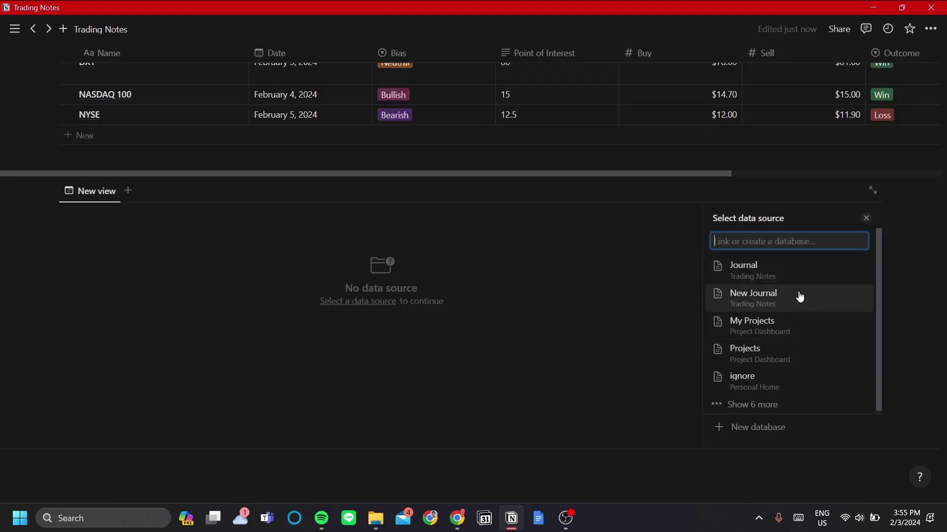
{"action": "left_click", "coordinate": [799, 301]}
{"action": "left_click", "coordinate": [213, 408]}
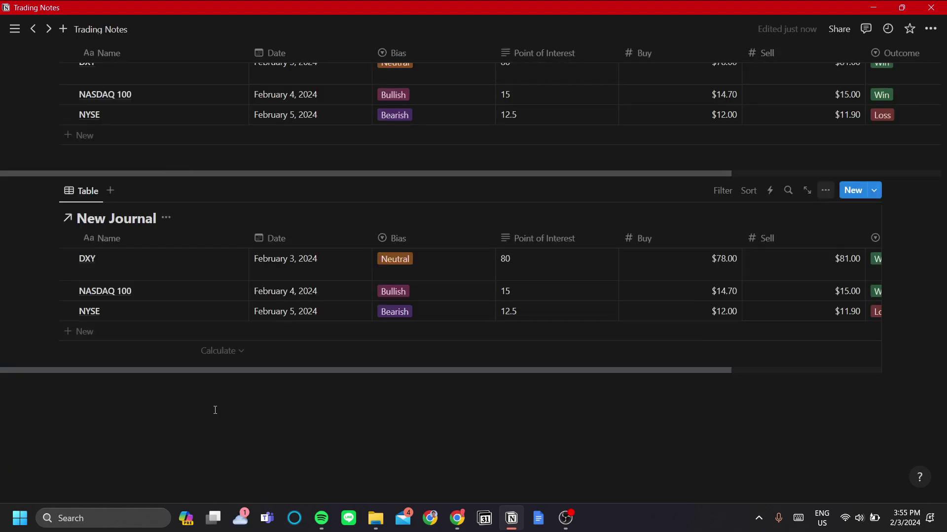
{"action": "left_click", "coordinate": [93, 191]}
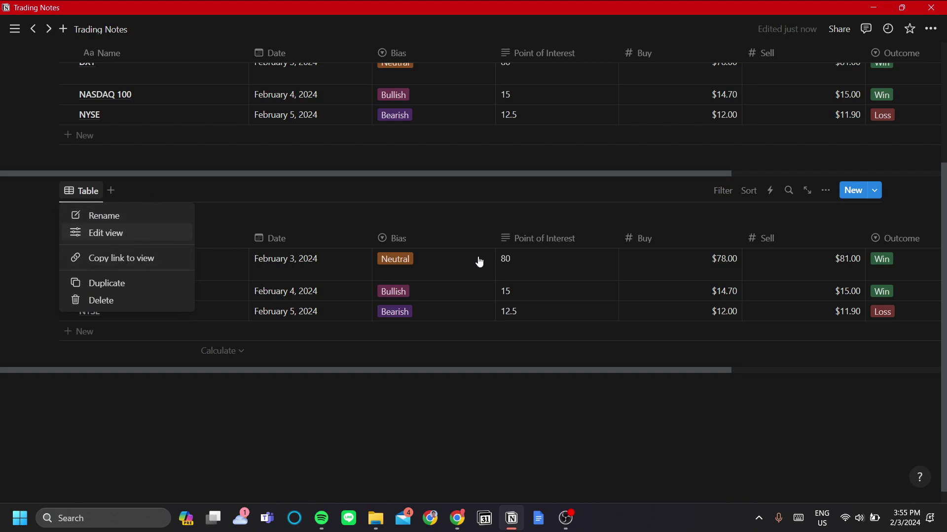
{"action": "key", "text": "Return"}
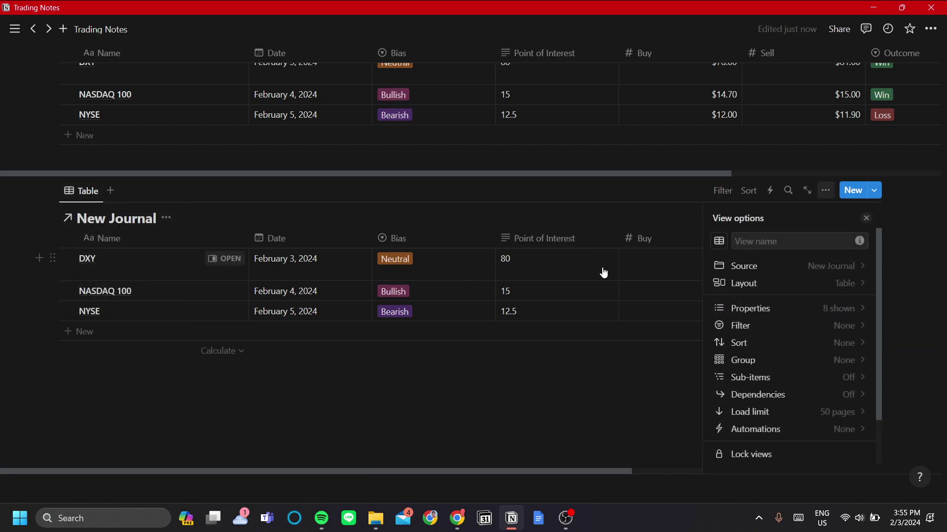
{"action": "left_click", "coordinate": [858, 289]}
{"action": "left_click", "coordinate": [744, 309]}
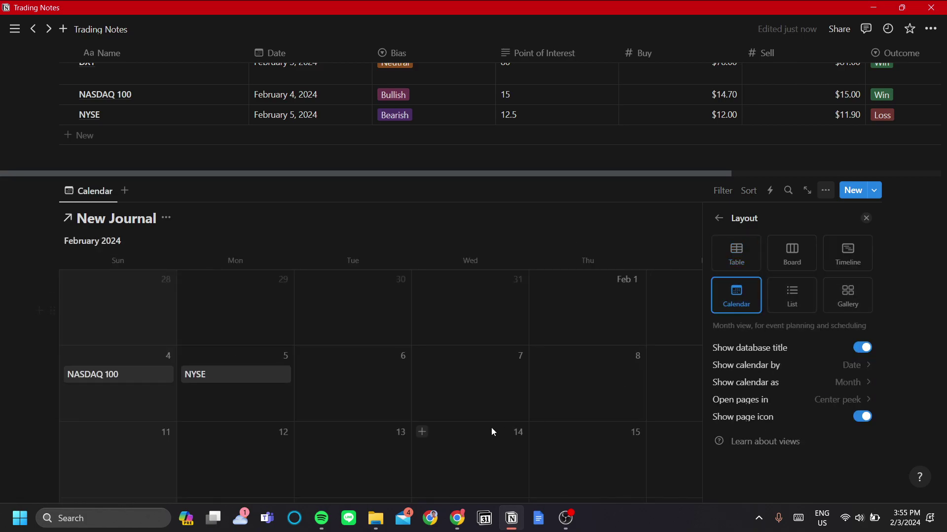
{"action": "key", "text": "Escape"}
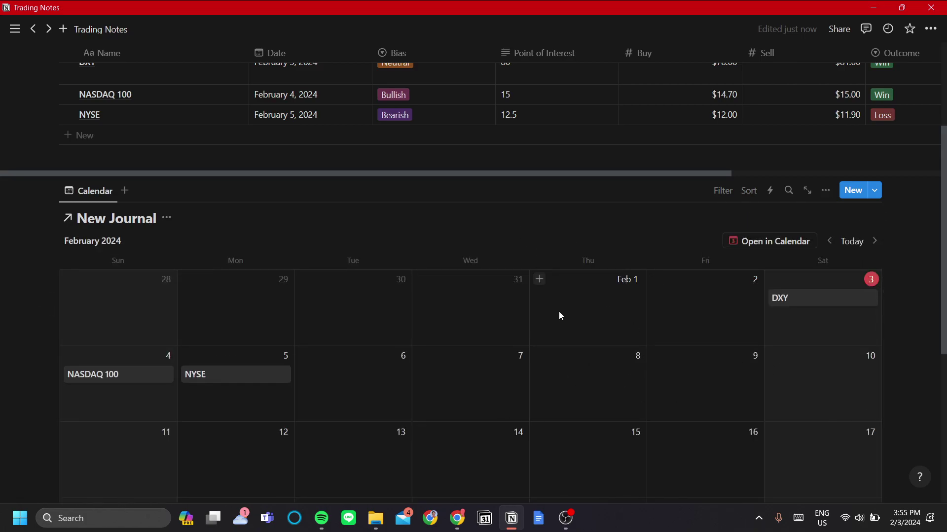
{"action": "scroll", "coordinate": [558, 311], "scroll_direction": "up", "scroll_amount": 3}
{"action": "scroll", "coordinate": [531, 324], "scroll_direction": "down", "scroll_amount": 3}
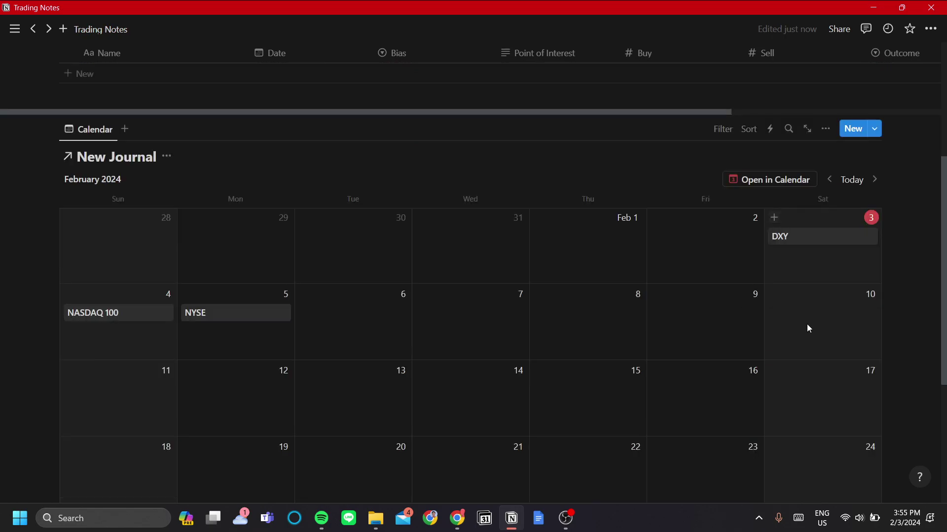
{"action": "scroll", "coordinate": [808, 323], "scroll_direction": "down", "scroll_amount": 1}
{"action": "scroll", "coordinate": [456, 408], "scroll_direction": "up", "scroll_amount": 4}
{"action": "scroll", "coordinate": [694, 389], "scroll_direction": "down", "scroll_amount": 3}
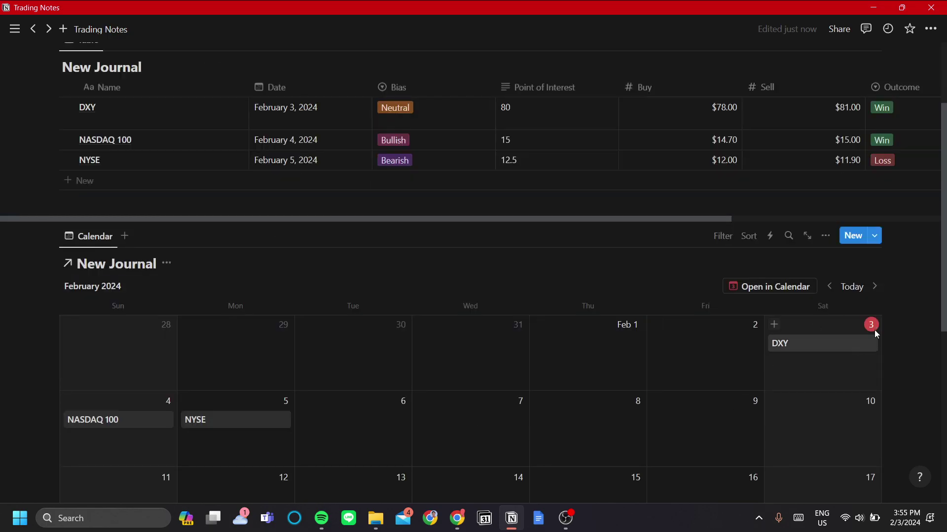
Step: Make the Buy, Sell, Outcome and Bias properties visible on the calendar cards
{"action": "left_click", "coordinate": [825, 238]}
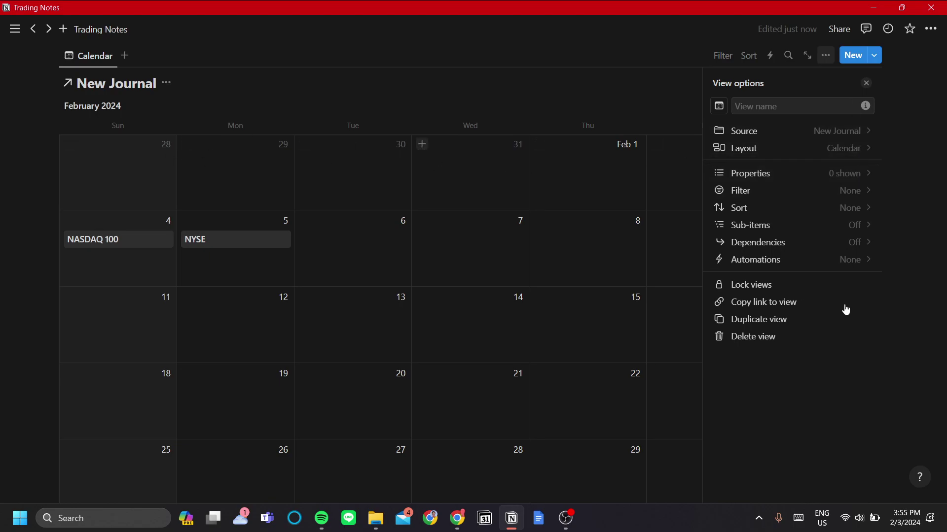
{"action": "left_click", "coordinate": [851, 182]}
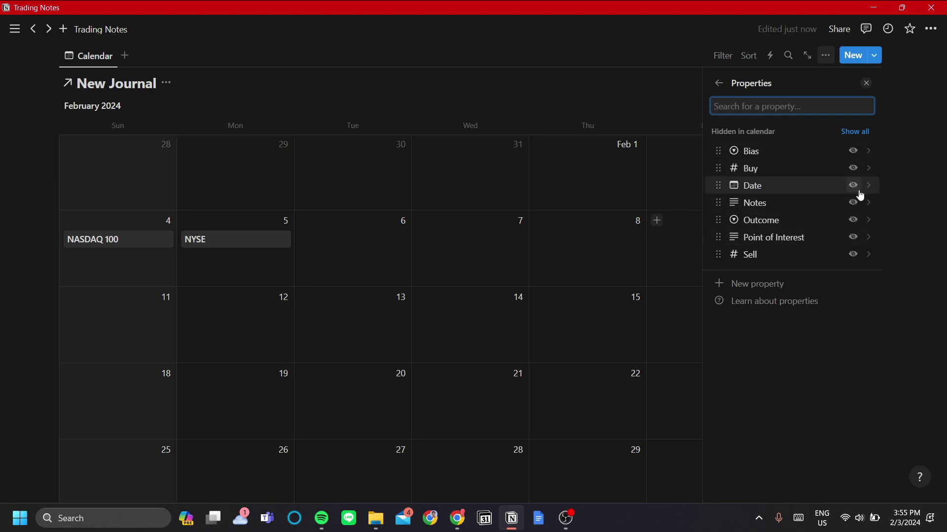
{"action": "left_click", "coordinate": [853, 168]}
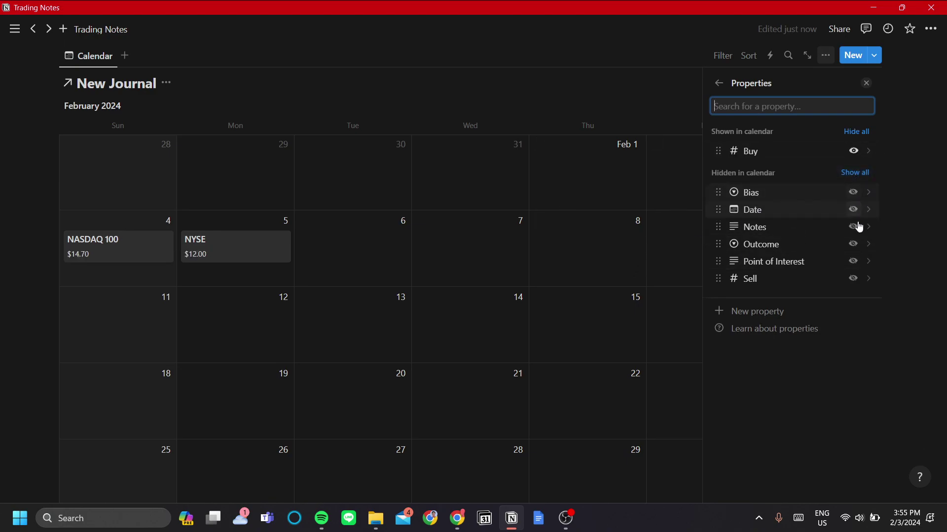
{"action": "left_click", "coordinate": [854, 279]}
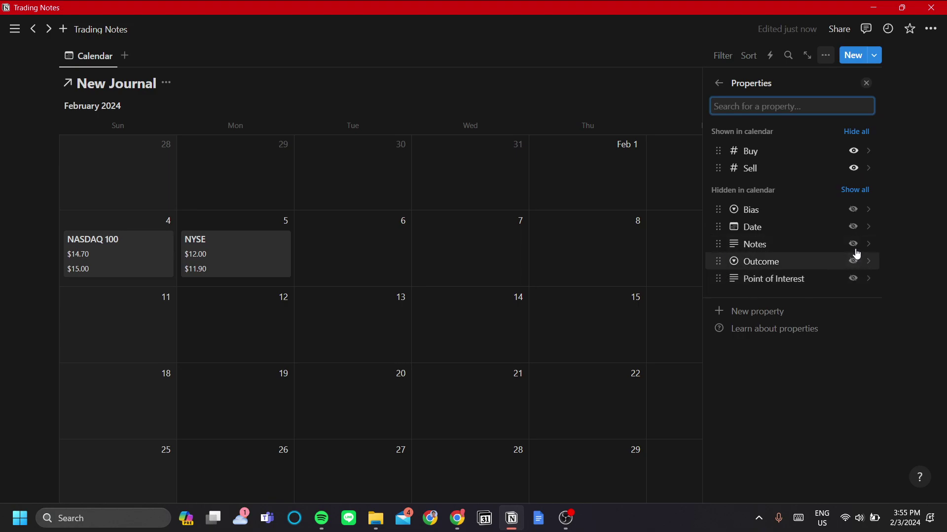
{"action": "left_click", "coordinate": [854, 264]}
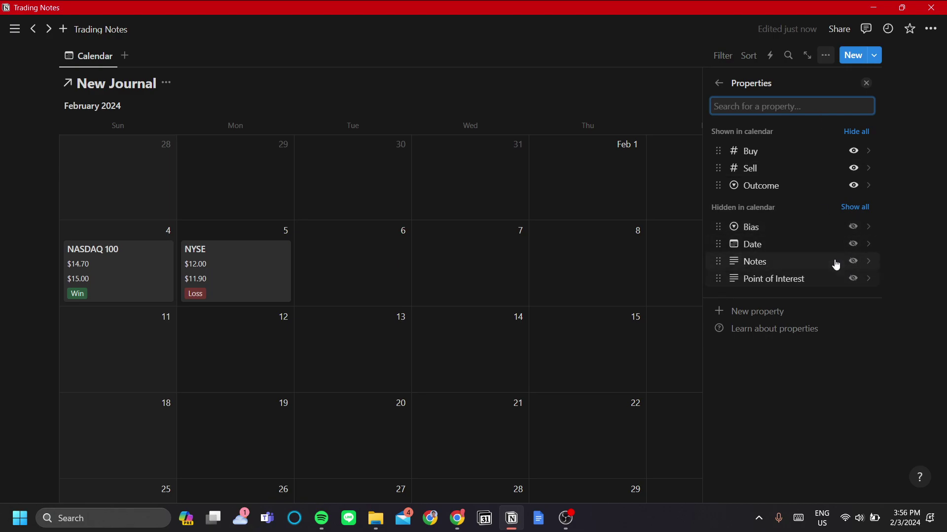
{"action": "left_click", "coordinate": [854, 227]}
{"action": "left_click", "coordinate": [588, 327]}
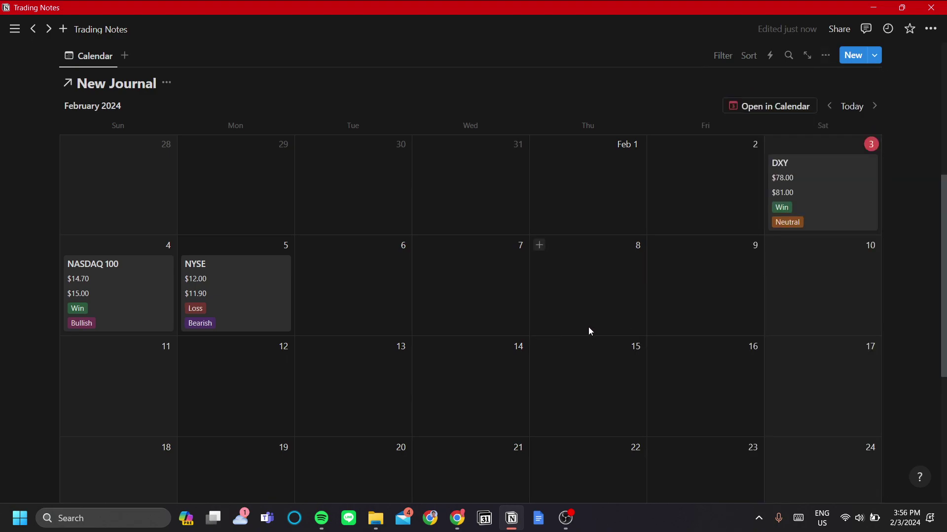
Step: Add two placeholder 'b' lines below the calendar
{"action": "scroll", "coordinate": [588, 327], "scroll_direction": "up", "scroll_amount": 3}
{"action": "scroll", "coordinate": [676, 337], "scroll_direction": "up", "scroll_amount": 3}
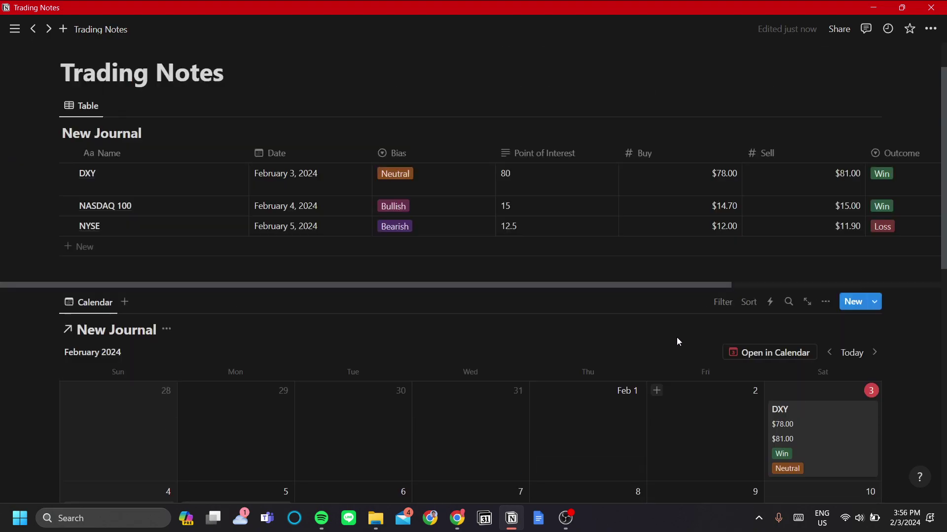
{"action": "scroll", "coordinate": [654, 333], "scroll_direction": "down", "scroll_amount": 2}
{"action": "scroll", "coordinate": [647, 326], "scroll_direction": "up", "scroll_amount": 2}
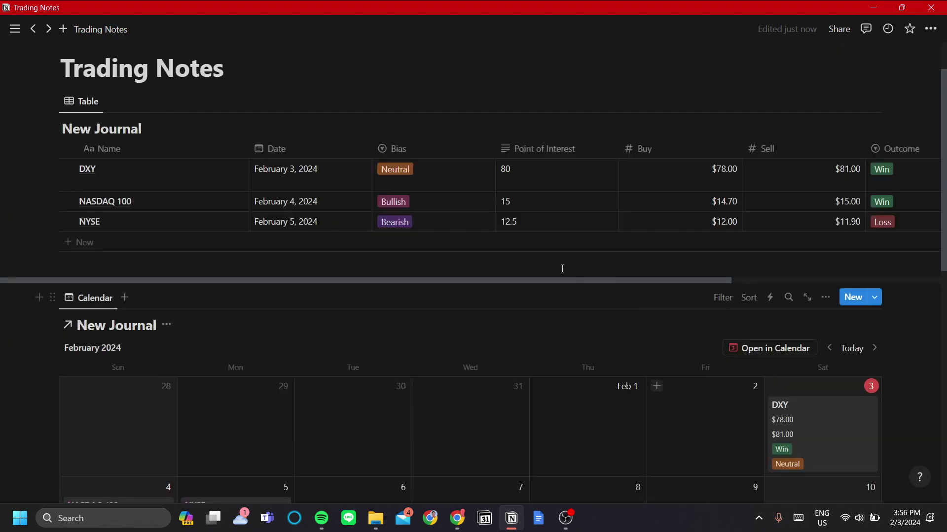
{"action": "scroll", "coordinate": [562, 268], "scroll_direction": "down", "scroll_amount": 6}
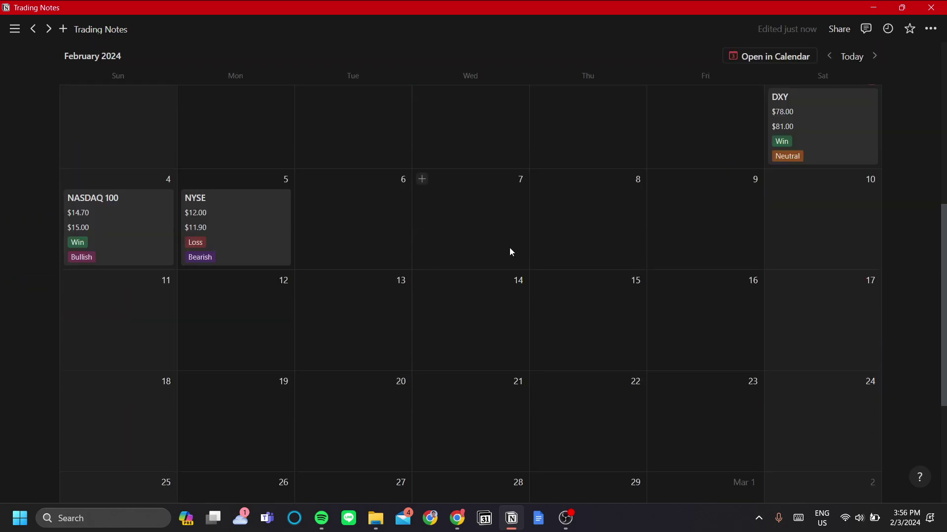
{"action": "scroll", "coordinate": [509, 250], "scroll_direction": "up", "scroll_amount": 4}
{"action": "scroll", "coordinate": [571, 312], "scroll_direction": "down", "scroll_amount": 4}
{"action": "scroll", "coordinate": [571, 313], "scroll_direction": "down", "scroll_amount": 2}
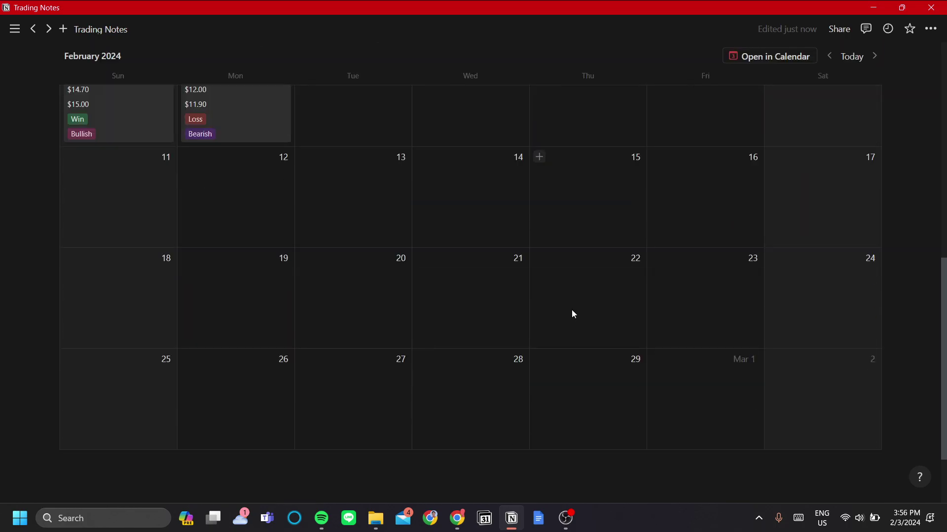
{"action": "scroll", "coordinate": [575, 309], "scroll_direction": "up", "scroll_amount": 10}
{"action": "scroll", "coordinate": [391, 265], "scroll_direction": "down", "scroll_amount": 1}
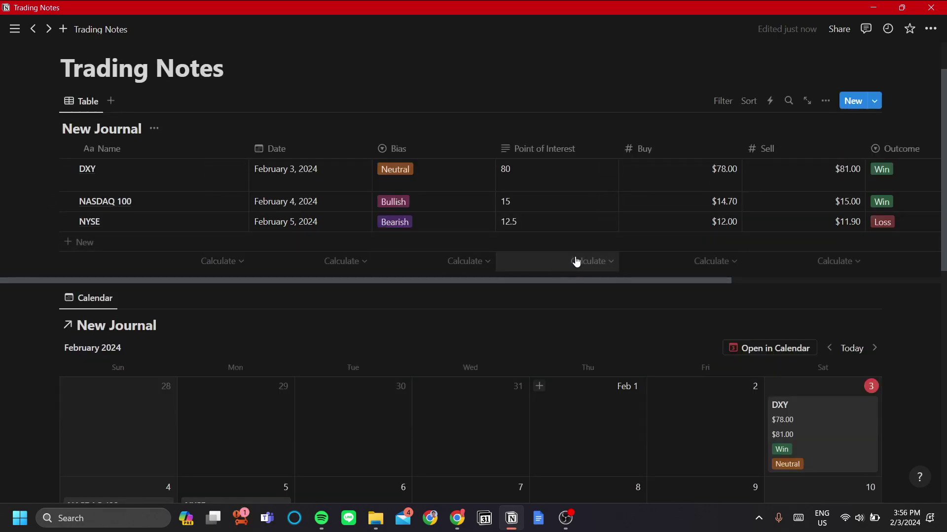
{"action": "scroll", "coordinate": [575, 260], "scroll_direction": "down", "scroll_amount": 5}
{"action": "left_click", "coordinate": [477, 419]}
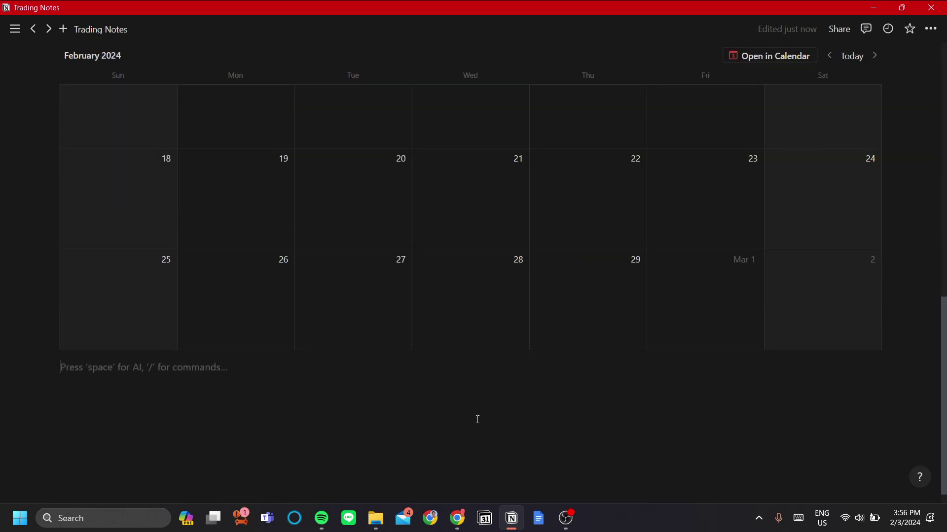
{"action": "type", "text": "b"}
{"action": "key", "text": "Return"}
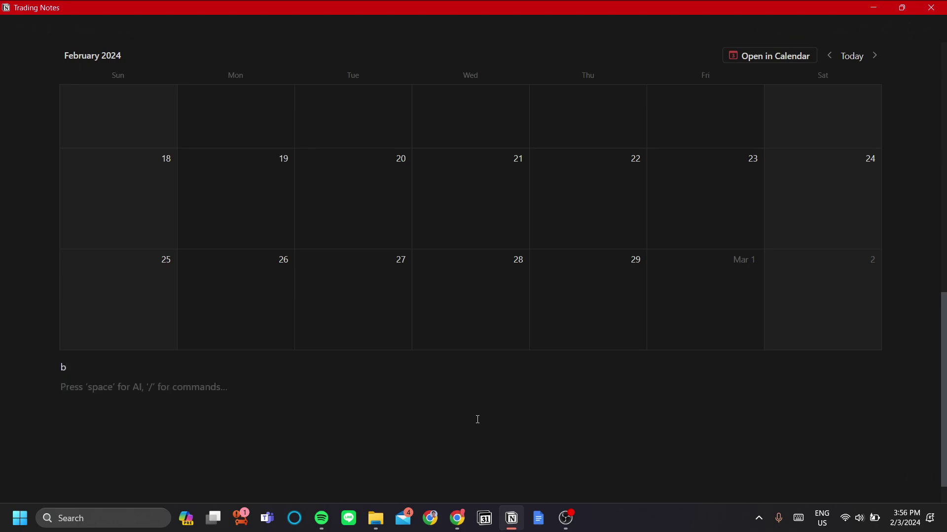
{"action": "type", "text": "b"}
{"action": "key", "text": "Return"}
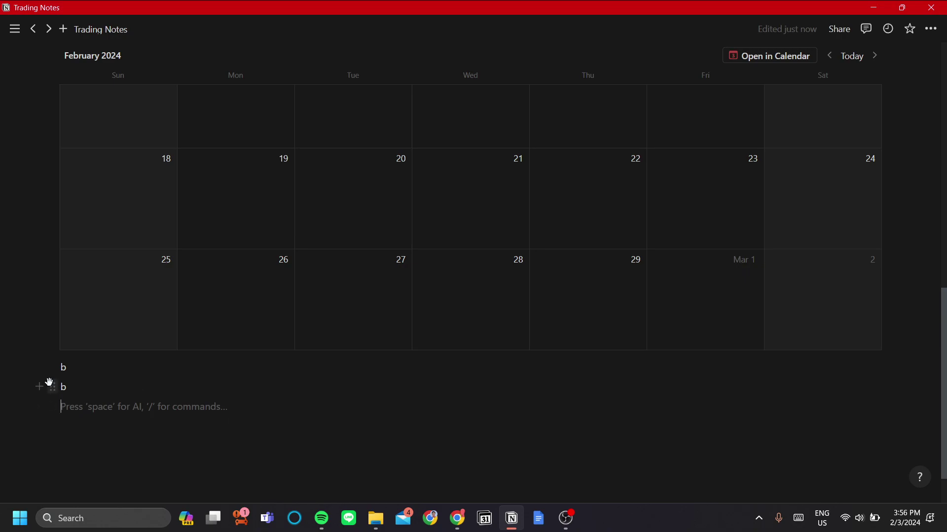
Step: Drag the two b lines to the page top, placing them side by side in two columns
{"action": "left_click_drag", "start_coordinate": [52, 388], "coordinate": [836, 155]}
{"action": "scroll", "coordinate": [91, 401], "scroll_direction": "down", "scroll_amount": 10}
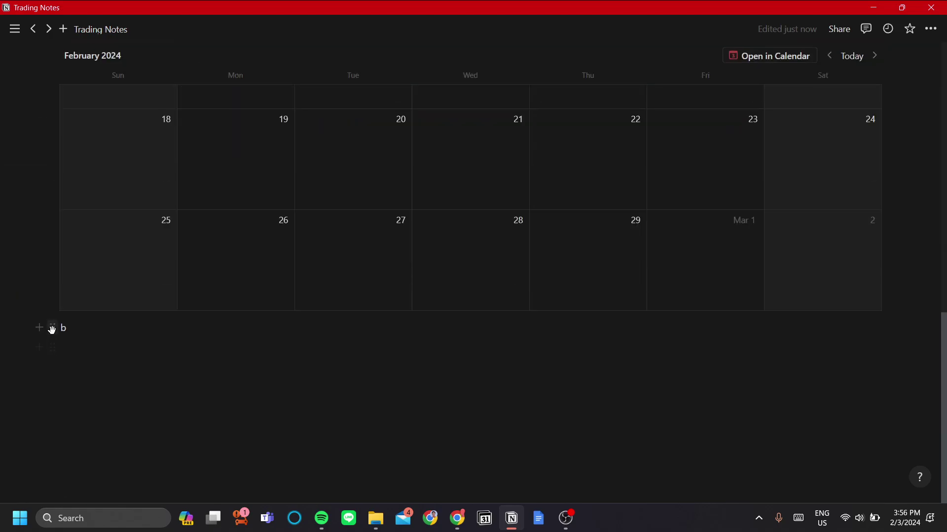
{"action": "left_click_drag", "start_coordinate": [51, 327], "coordinate": [151, 205]}
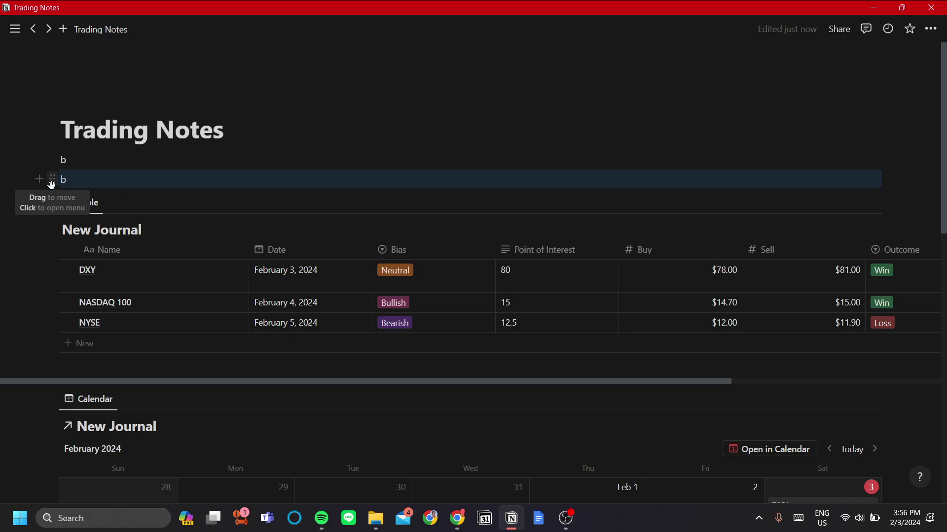
{"action": "left_click_drag", "start_coordinate": [51, 184], "coordinate": [887, 167]}
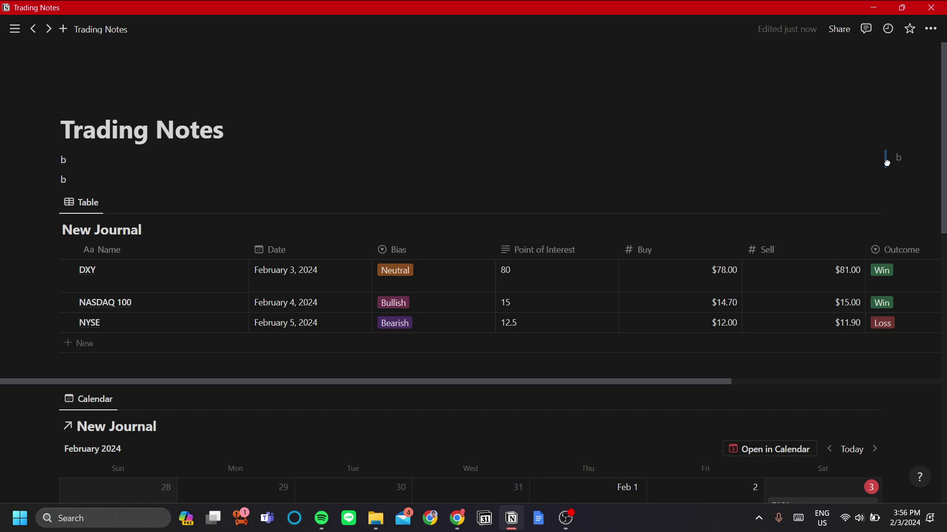
{"action": "left_click_drag", "start_coordinate": [887, 163], "coordinate": [887, 163]}
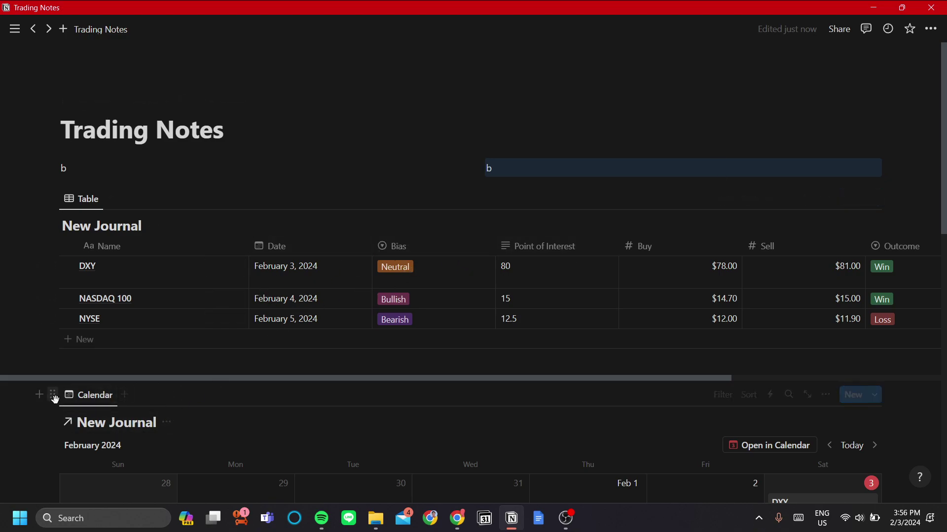
Step: Drag the calendar under the right b line and the table under the left one
{"action": "left_click_drag", "start_coordinate": [54, 396], "coordinate": [534, 178]}
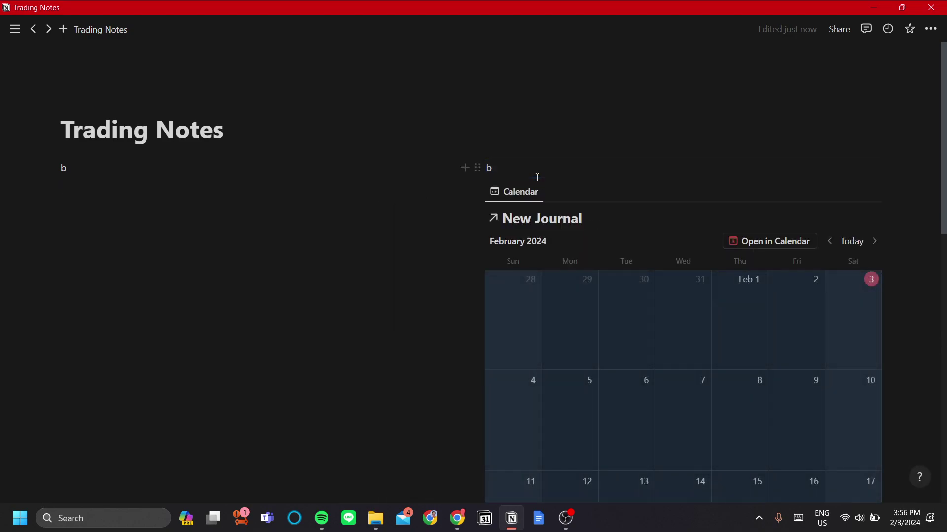
{"action": "scroll", "coordinate": [482, 274], "scroll_direction": "down", "scroll_amount": 7}
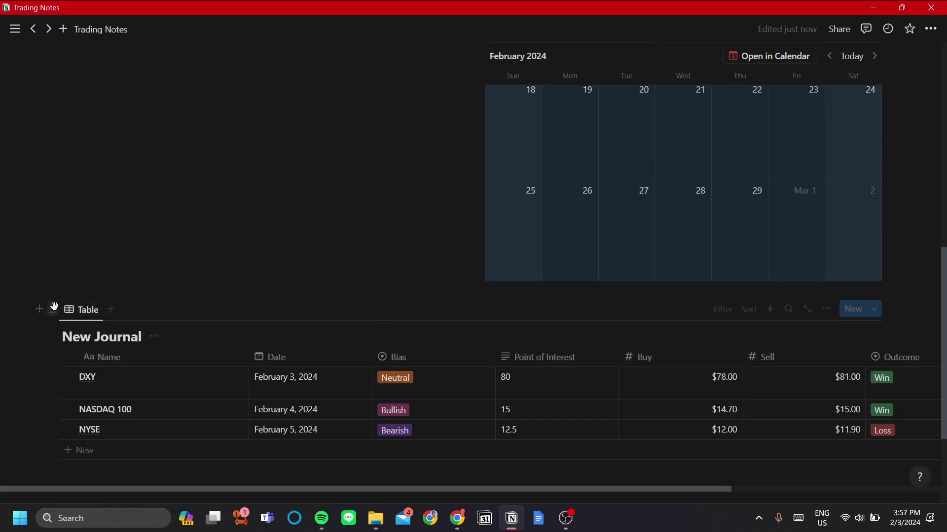
{"action": "left_click_drag", "start_coordinate": [53, 308], "coordinate": [69, 182]}
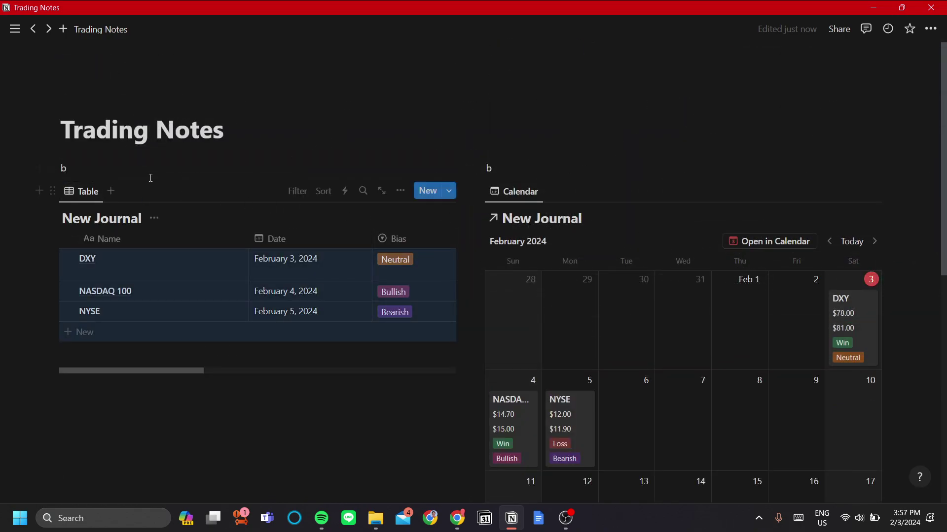
Step: Delete both placeholder b lines, restoring the table after an accidental deletion
{"action": "left_click", "coordinate": [149, 169]}
{"action": "key", "text": "BackSpace"}
{"action": "key", "text": "Delete"}
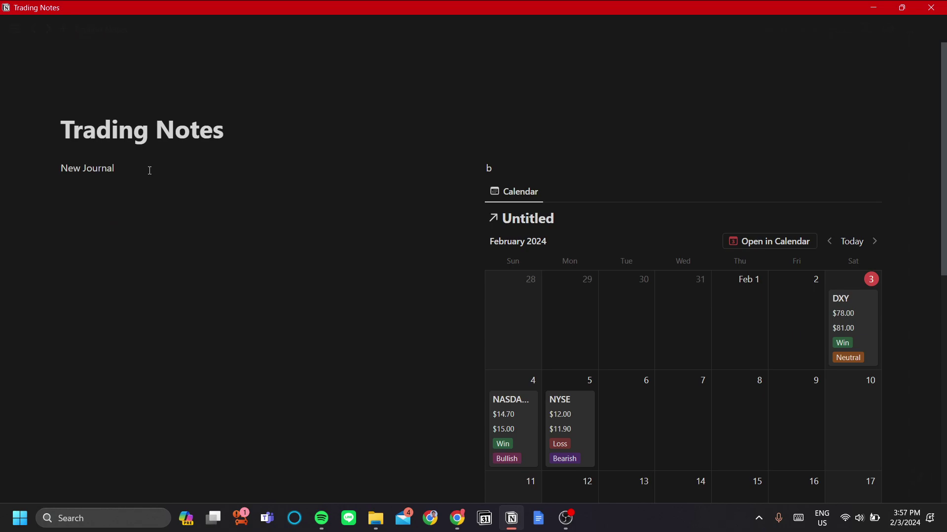
{"action": "key", "text": "ctrl+z"}
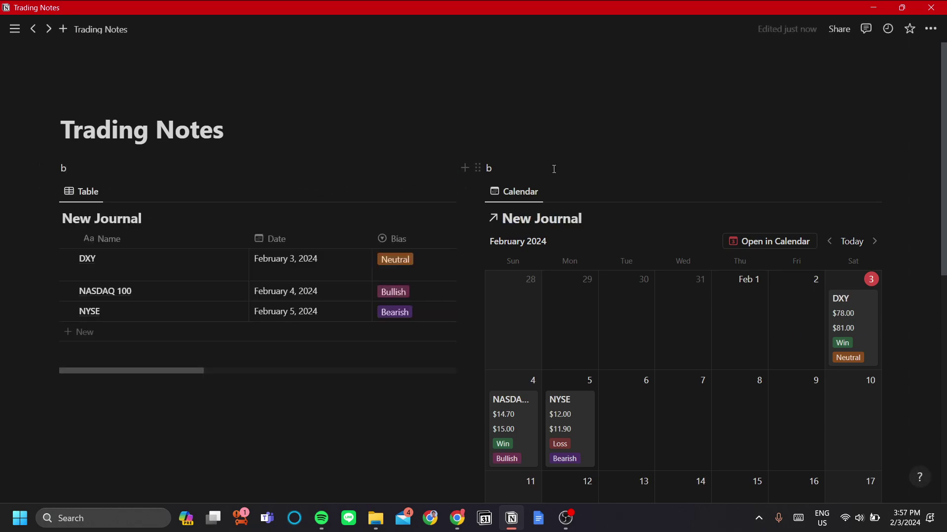
{"action": "key", "text": "BackSpace"}
{"action": "left_click", "coordinate": [560, 169]}
{"action": "key", "text": "BackSpace"}
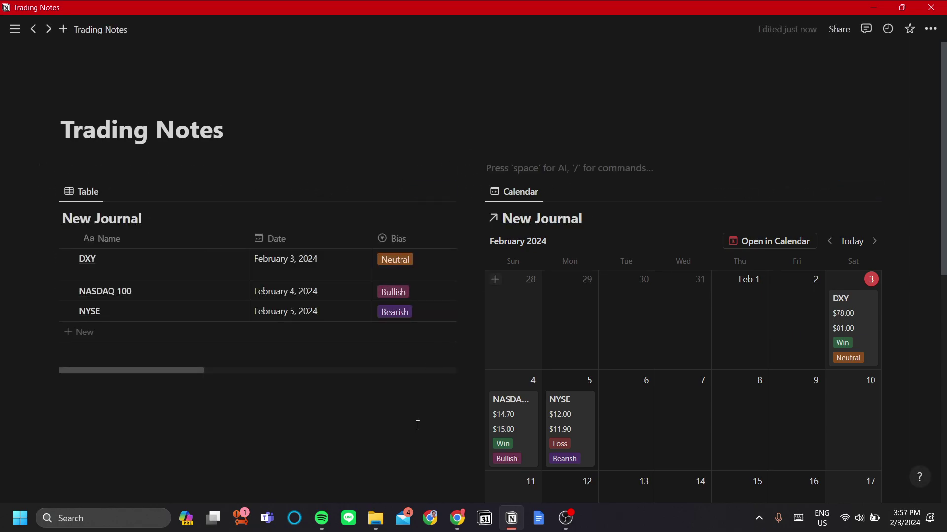
{"action": "left_click", "coordinate": [351, 389]}
{"action": "scroll", "coordinate": [253, 302], "scroll_direction": "down", "scroll_amount": 1}
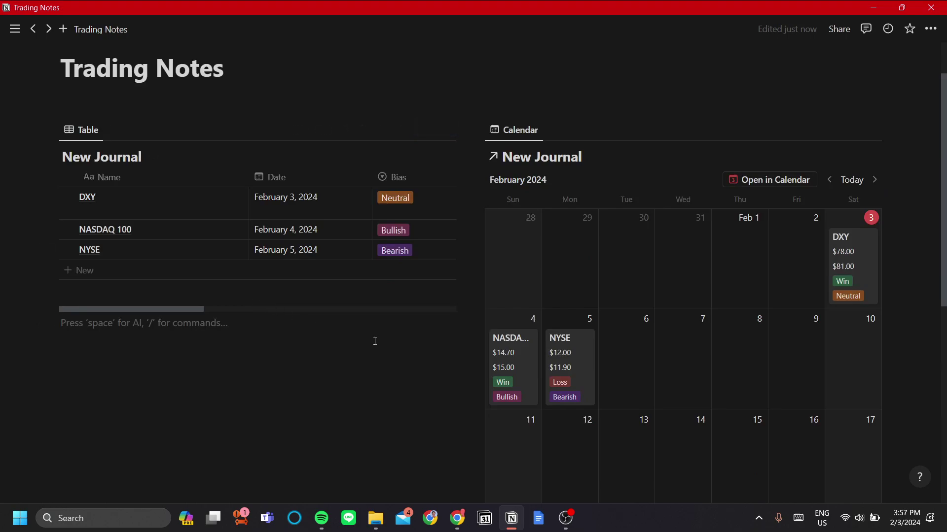